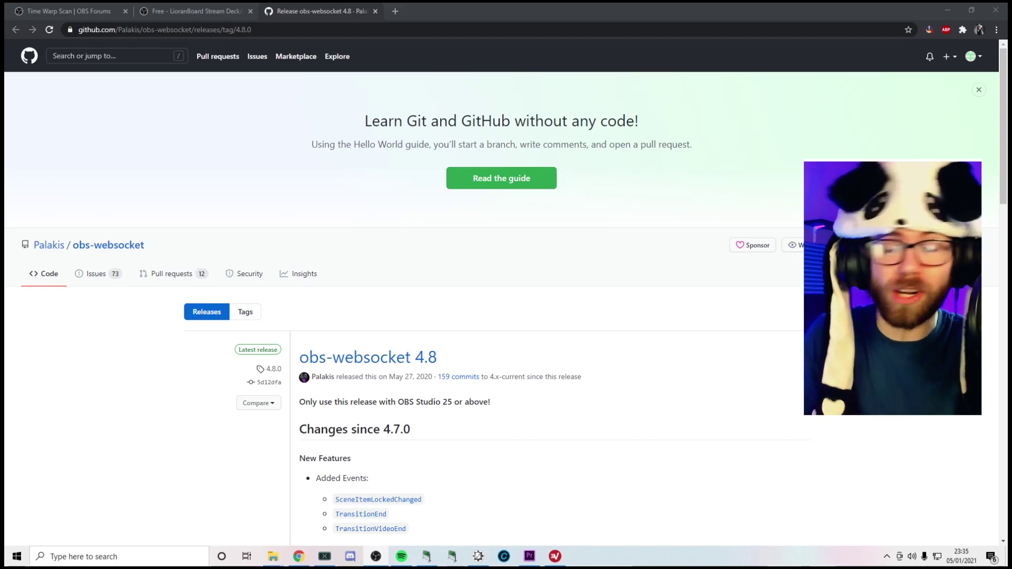
# Step: Download the obs-websocket-4.8.0-Windows.zip asset from the release page and open the archive
pyautogui.scroll(-20, 427, 458)
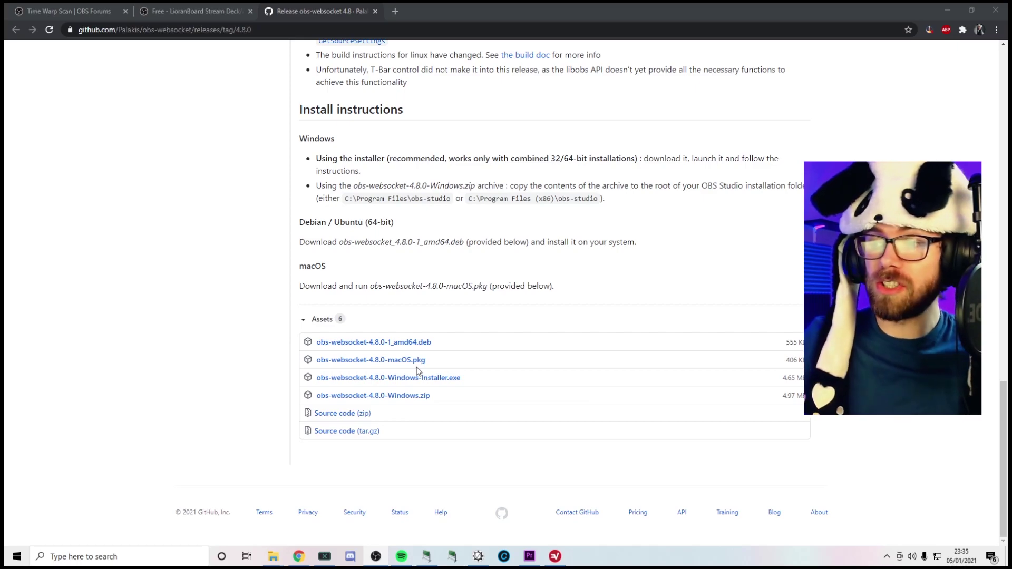
pyautogui.click(413, 401)
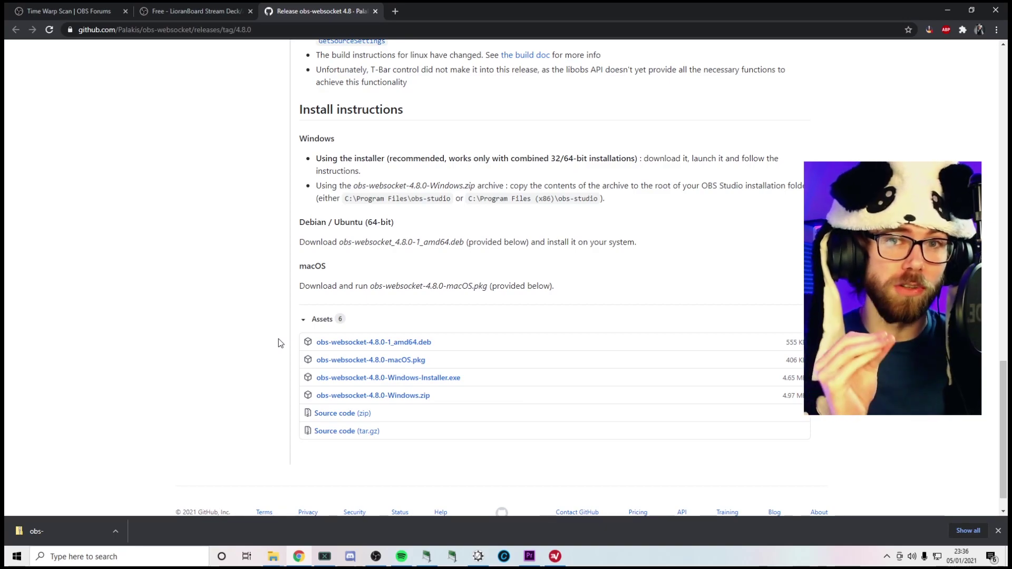
pyautogui.click(55, 531)
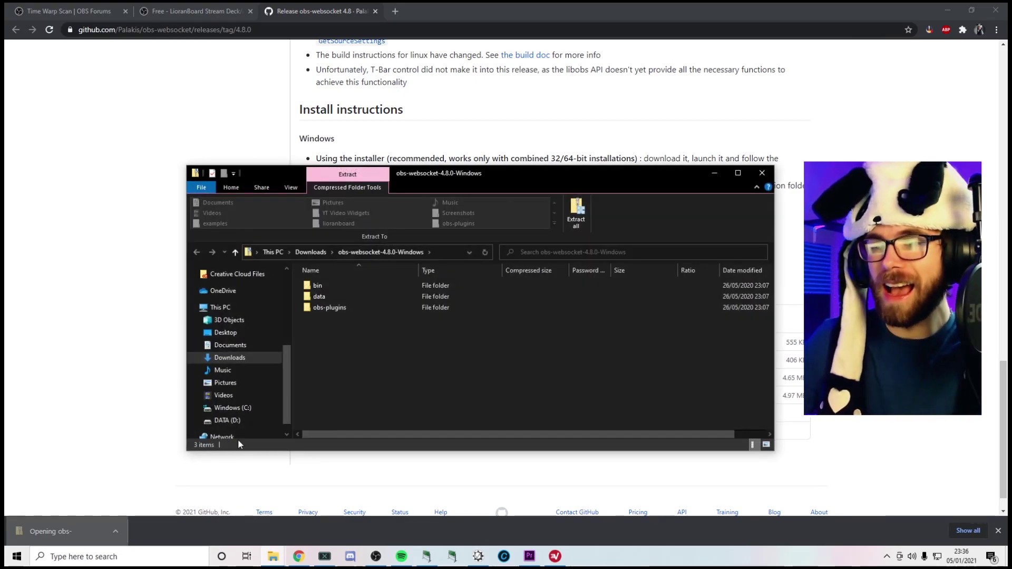
# Step: Copy the bin, data and obs-plugins folders from the obs-websocket archive
pyautogui.moveTo(324, 350); pyautogui.dragTo(328, 285)
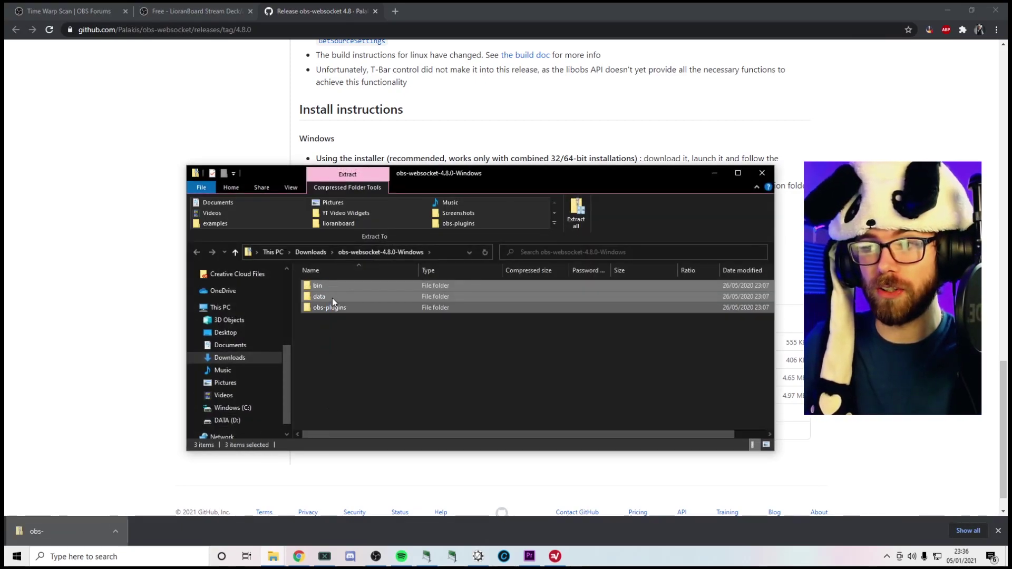
pyautogui.rightClick(332, 297)
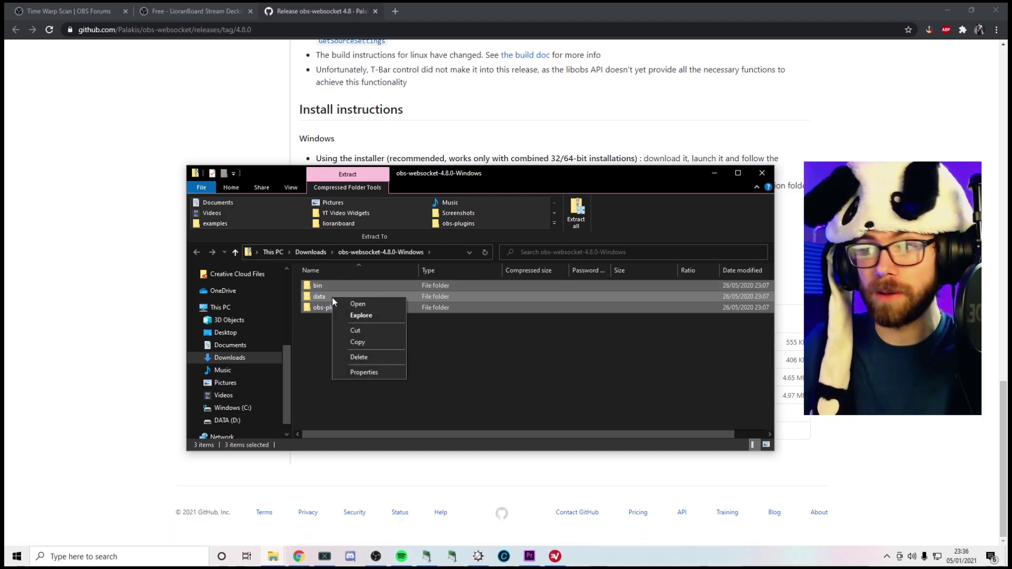
pyautogui.click(358, 343)
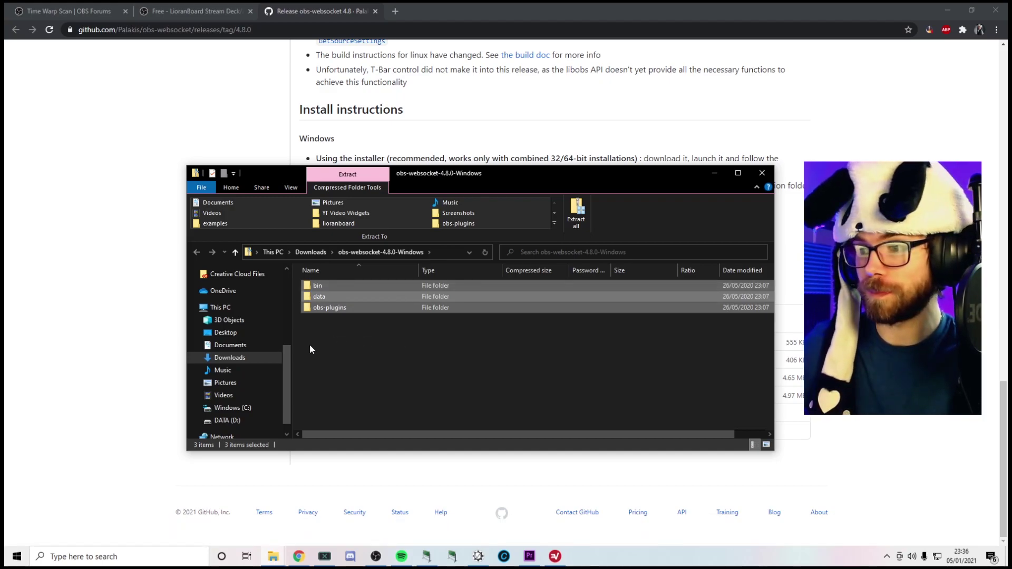
# Step: Open the obs-studio folder inside Program Files on the Windows (C:) drive
pyautogui.scroll(-1, 215, 375)
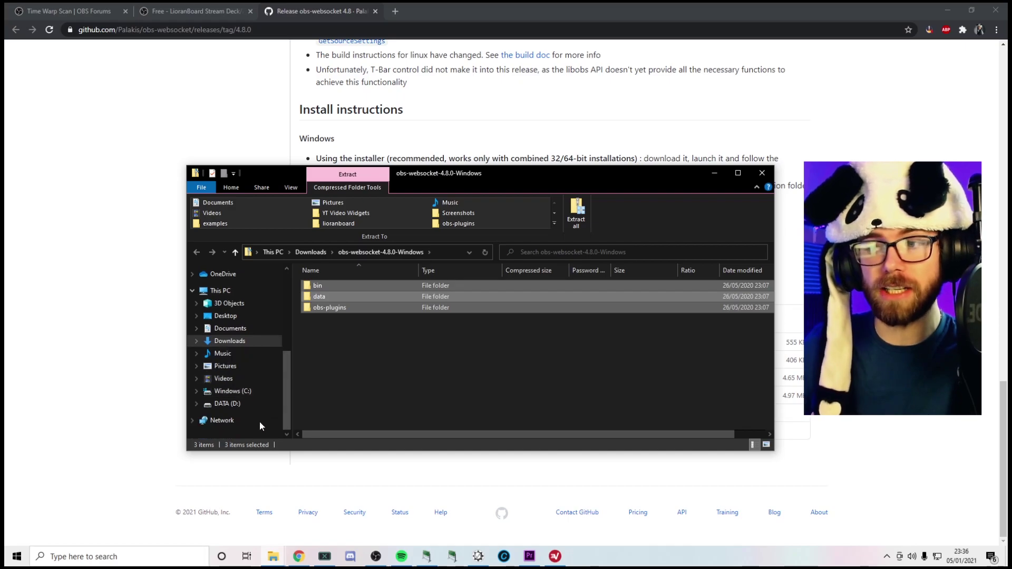
pyautogui.click(239, 394)
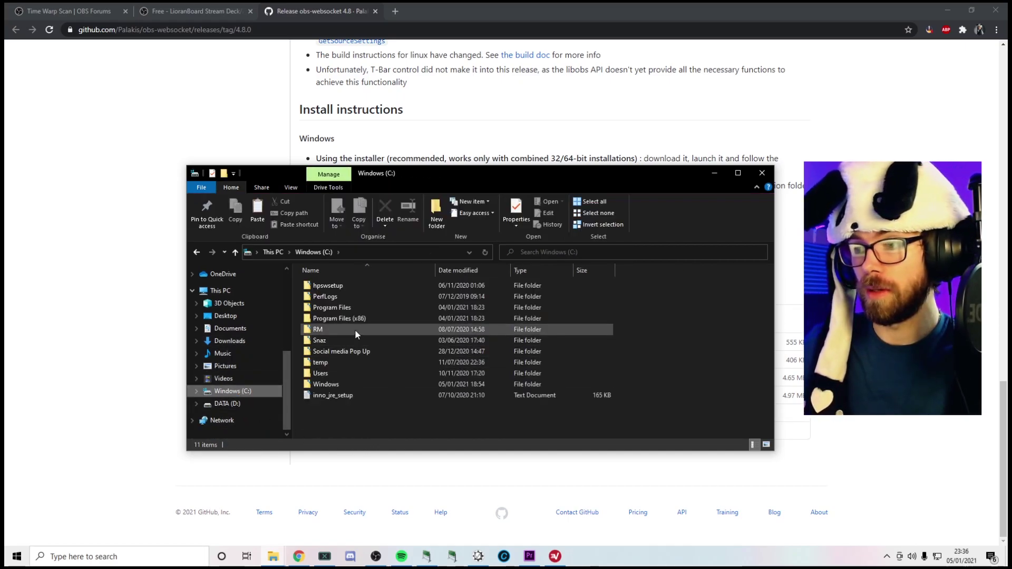
pyautogui.doubleClick(343, 309)
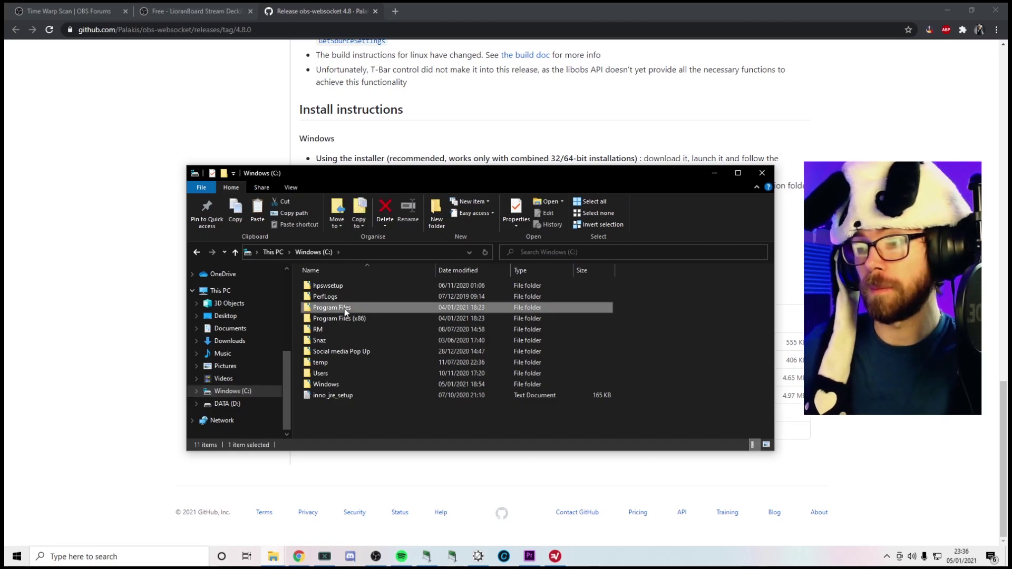
pyautogui.scroll(-4, 368, 352)
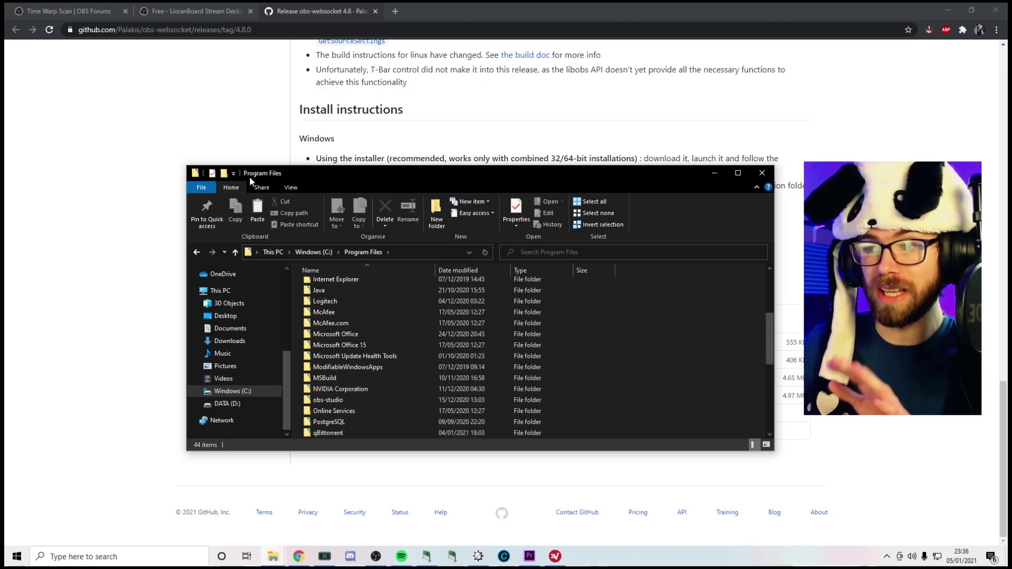
pyautogui.click(198, 252)
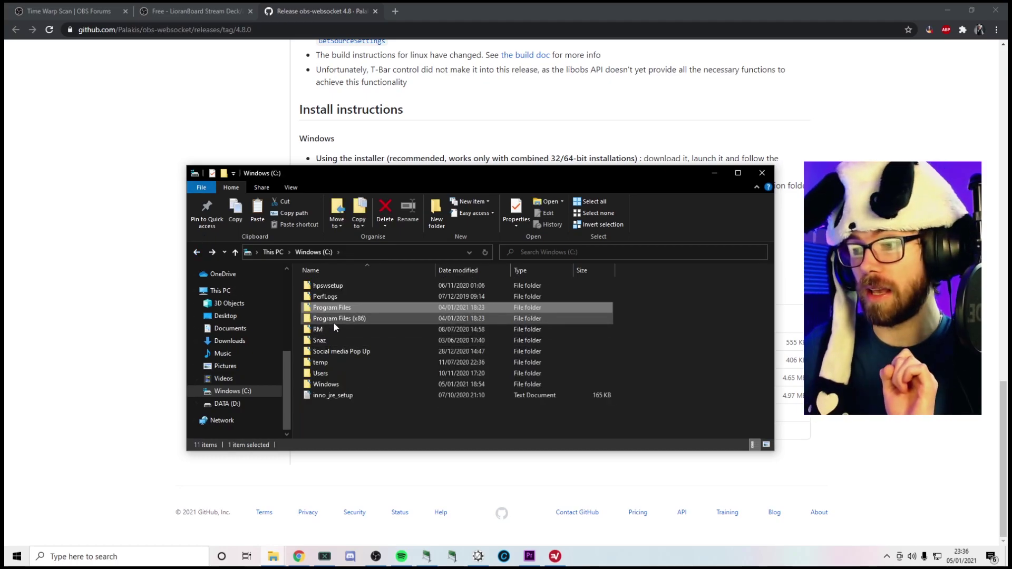
pyautogui.doubleClick(333, 308)
pyautogui.doubleClick(384, 358)
pyautogui.scroll(-3, 403, 361)
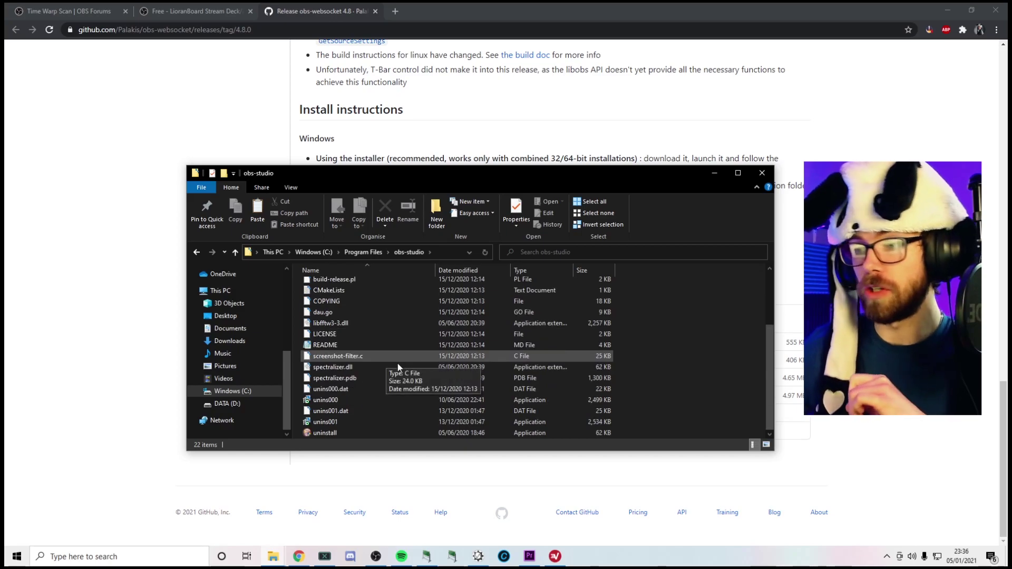
# Step: Try to paste the copied plugin folders into the obs-studio folder, dismiss the file replacement prompt and minimise File Explorer
pyautogui.rightClick(648, 385)
pyautogui.click(680, 458)
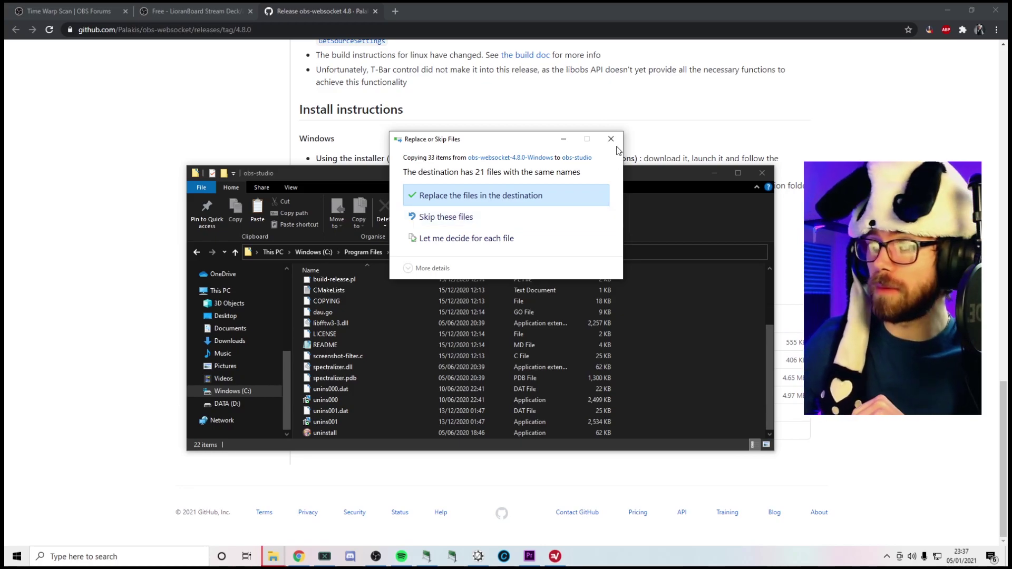
pyautogui.click(715, 173)
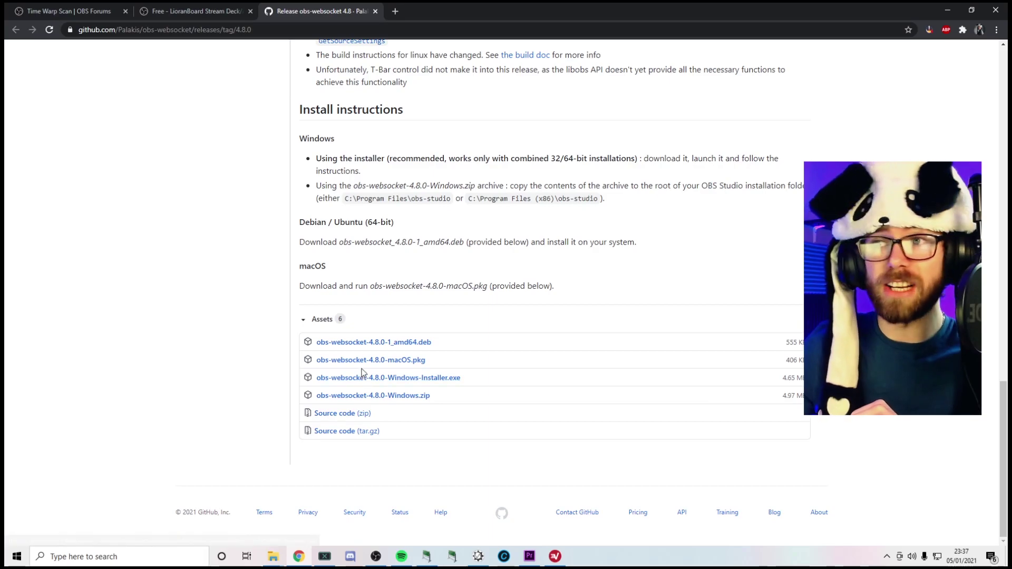
# Step: Close the obs-websocket page and download LioranBoard V1.40b through its OBS forum resource page
pyautogui.hotkey('ctrl', 'w')
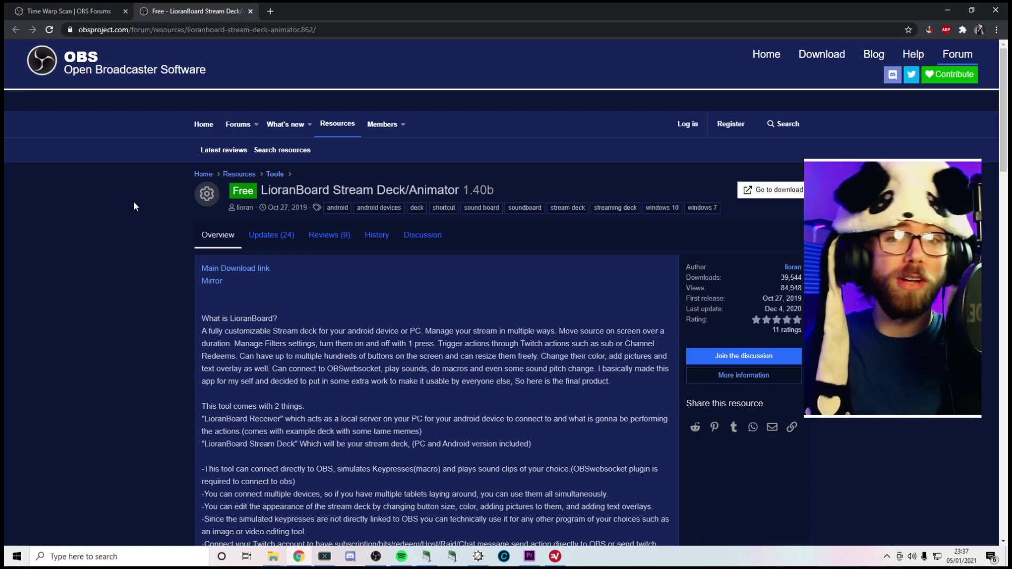
pyautogui.click(799, 196)
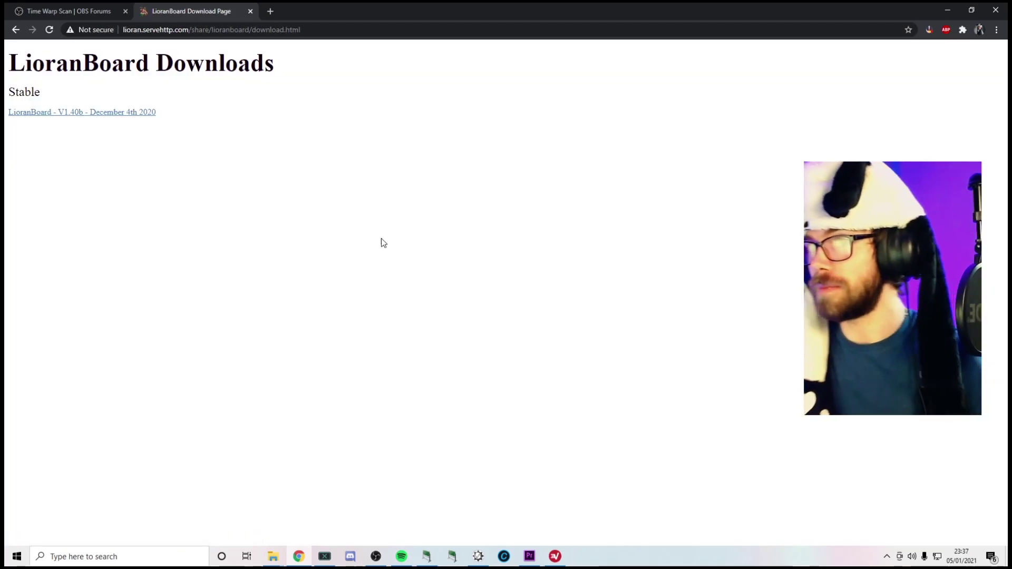
pyautogui.click(76, 114)
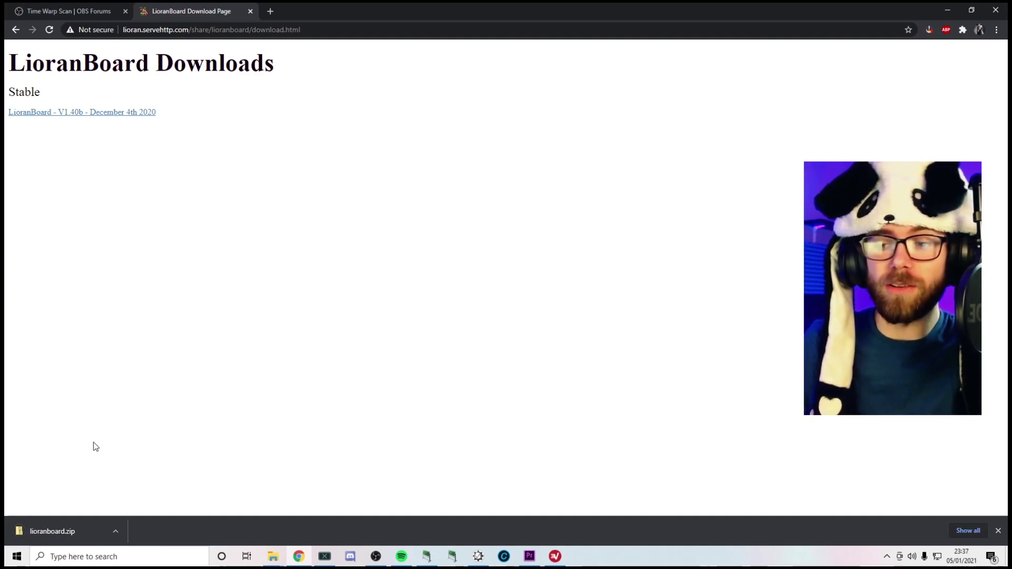
# Step: Extract the lioranboard zip in Downloads to its default folder, cancelling the replacement of existing files
pyautogui.click(74, 544)
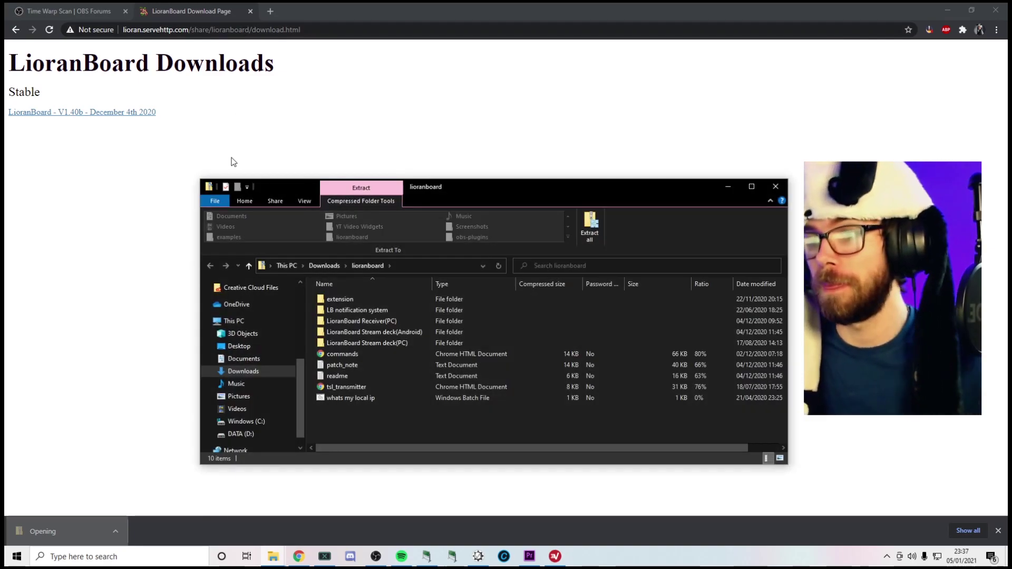
pyautogui.click(243, 371)
pyautogui.click(388, 313)
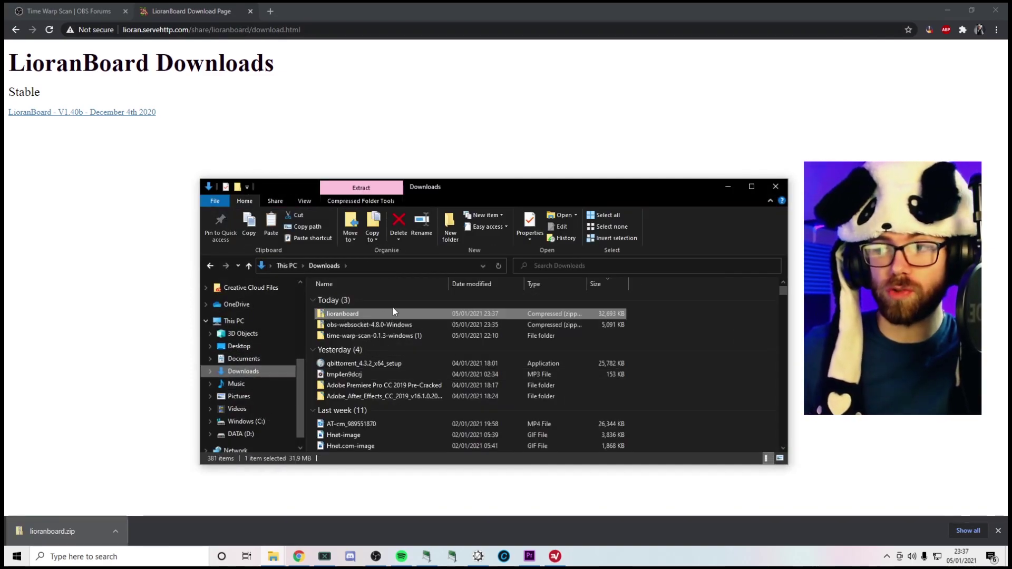
pyautogui.rightClick(359, 314)
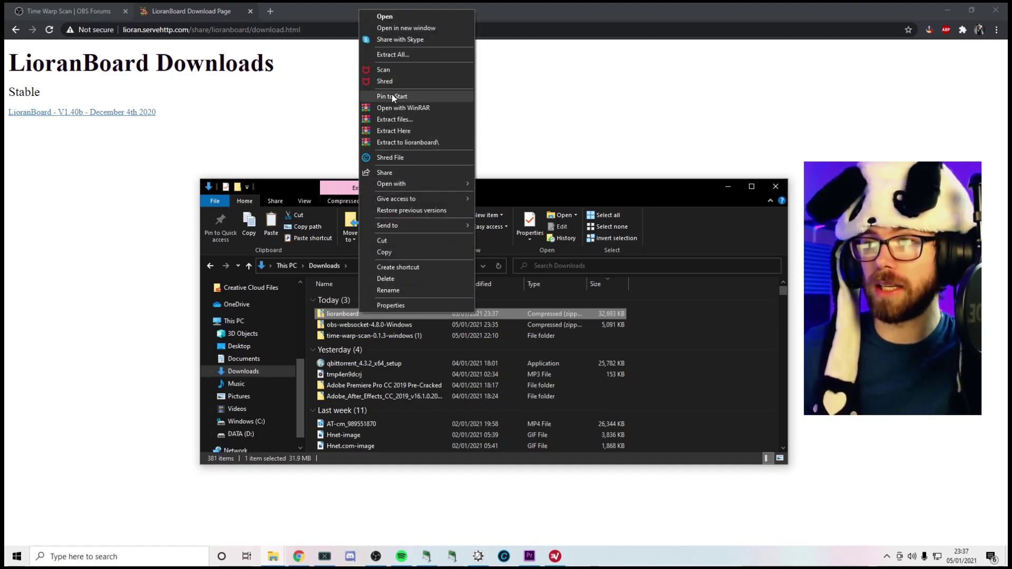
pyautogui.click(388, 55)
pyautogui.click(595, 380)
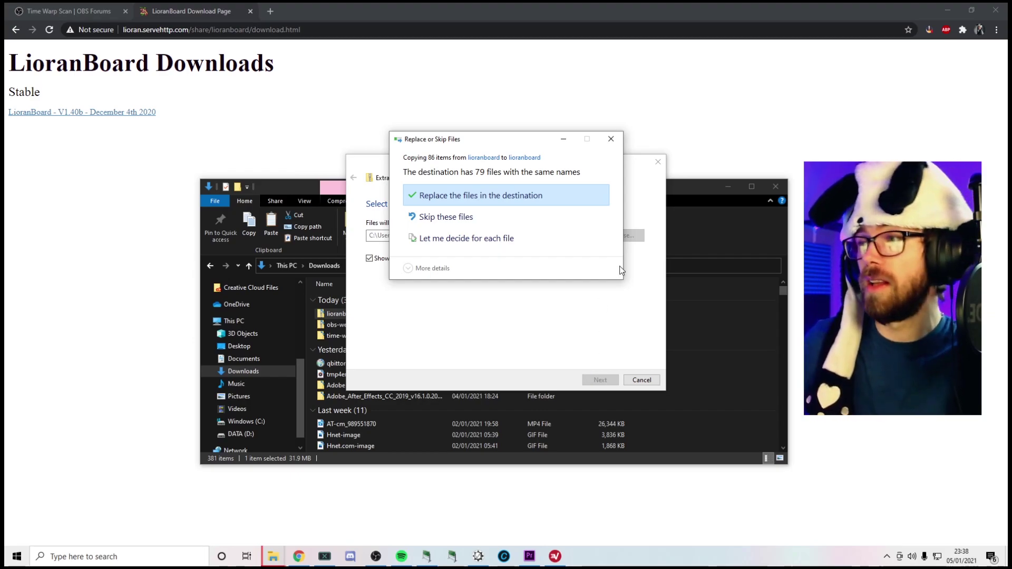
pyautogui.click(611, 139)
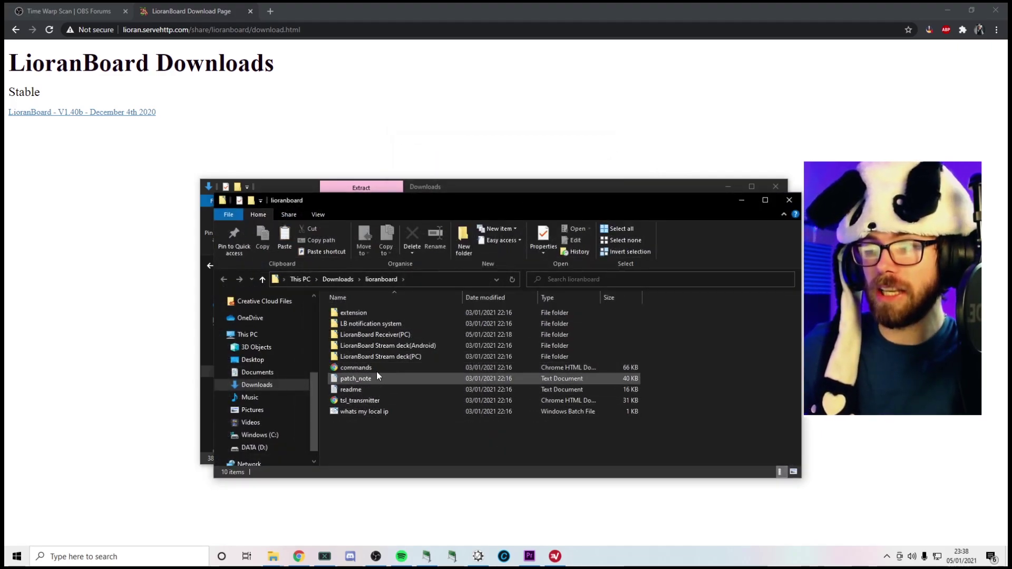
# Step: Launch LioranBoard Receiver from the LioranBoard Receiver(PC) folder and choose to connect it to OBS
pyautogui.doubleClick(393, 334)
pyautogui.scroll(-9, 384, 412)
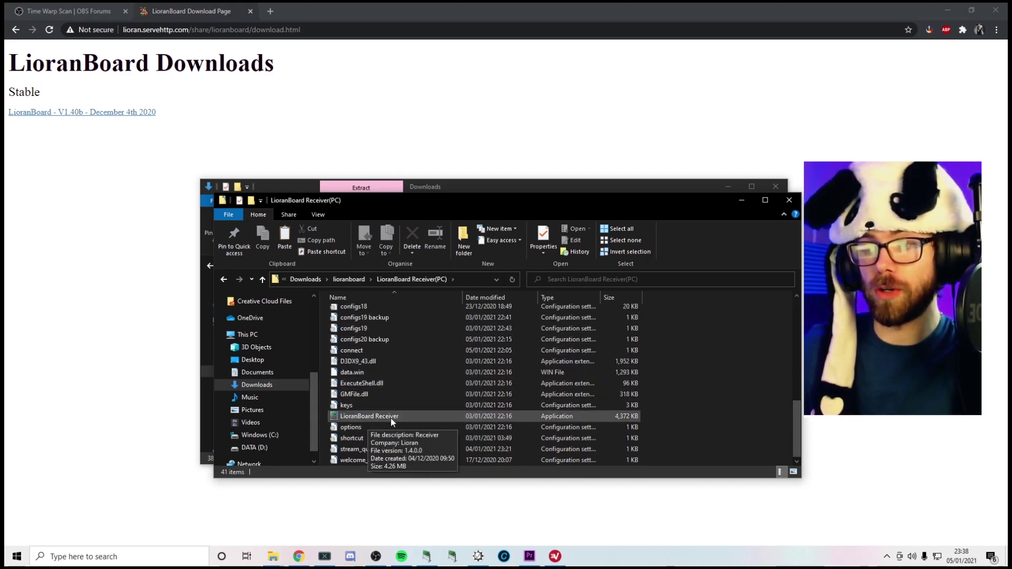
pyautogui.doubleClick(391, 417)
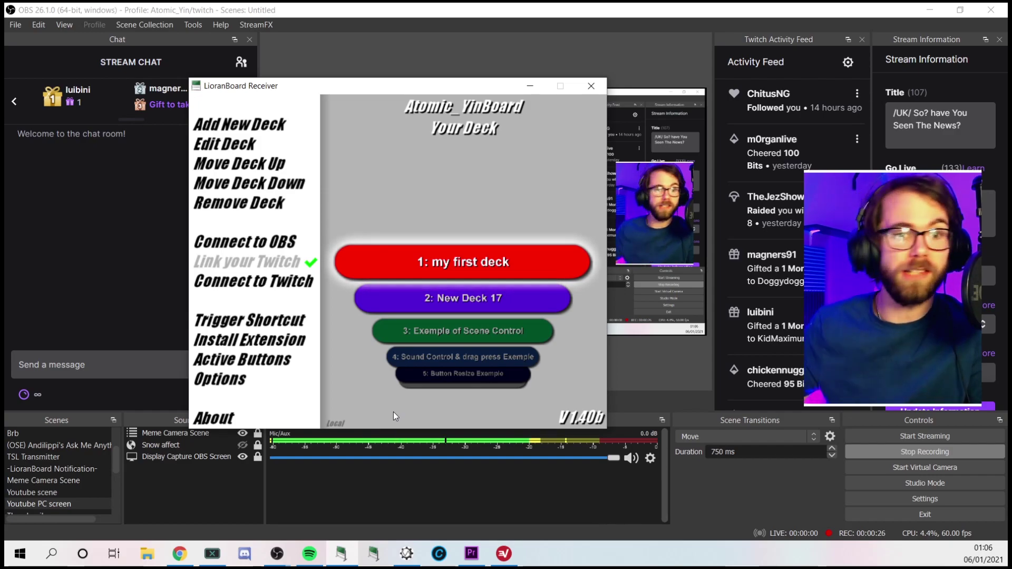
pyautogui.click(253, 241)
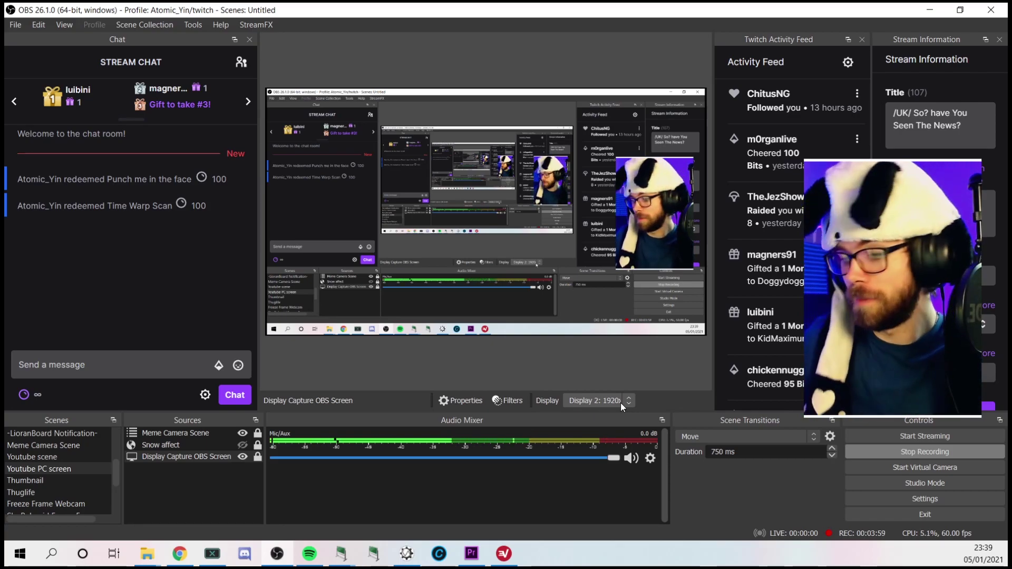
# Step: Add a new scene named TSL in OBS
pyautogui.scroll(-3, 69, 492)
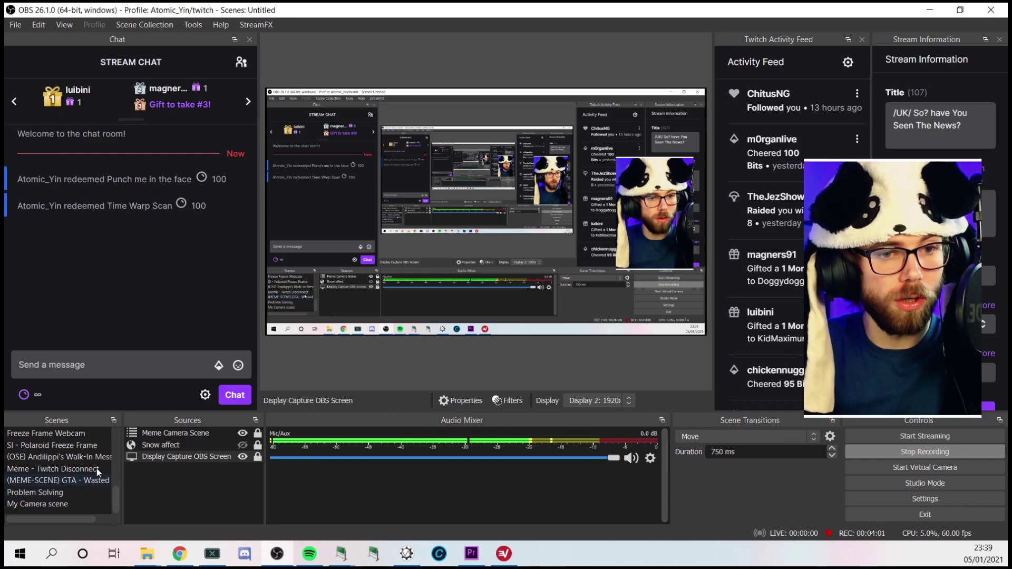
pyautogui.rightClick(47, 514)
pyautogui.click(66, 520)
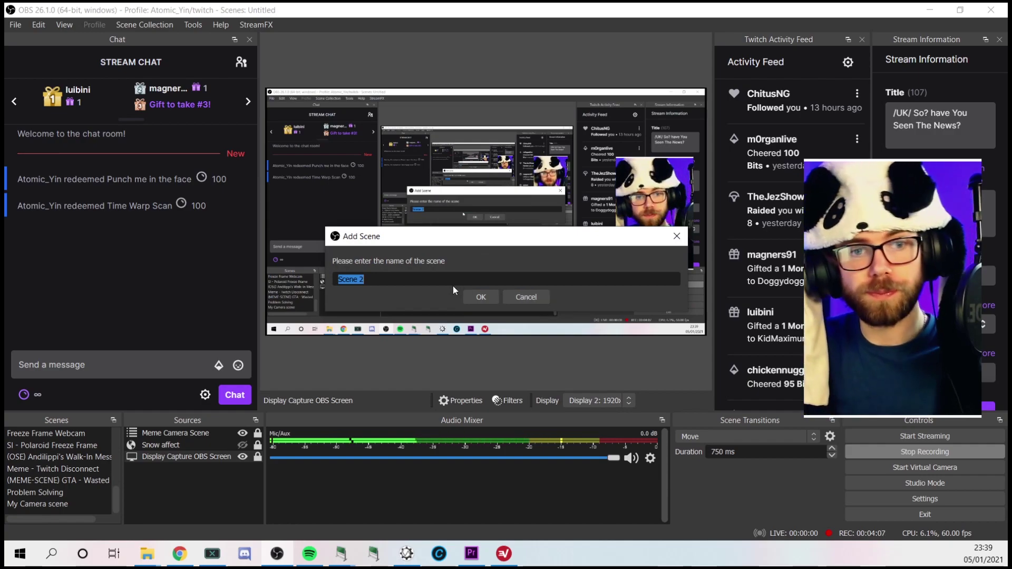
pyautogui.press('BackSpace')
pyautogui.write('TS')
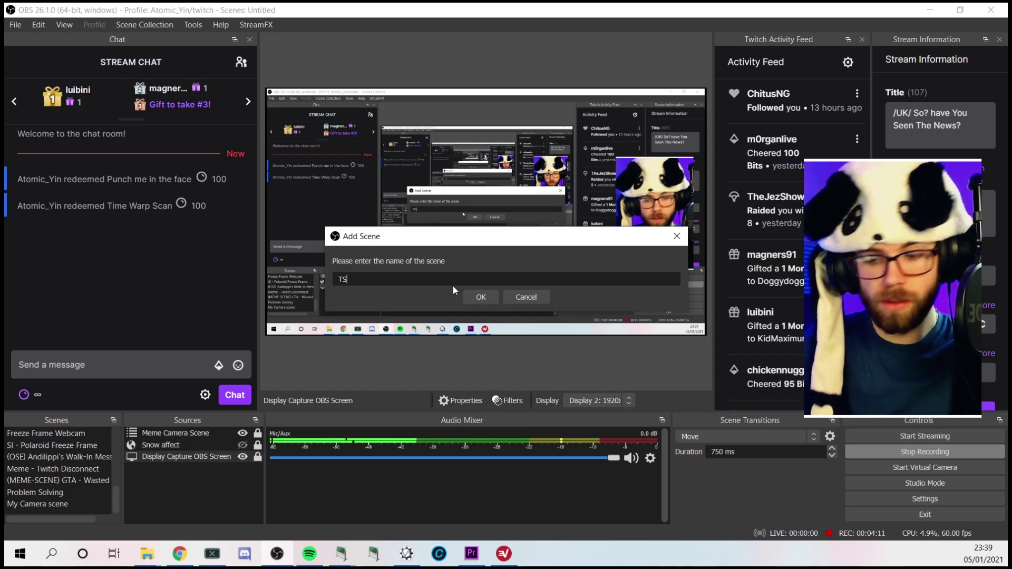
pyautogui.write('L')
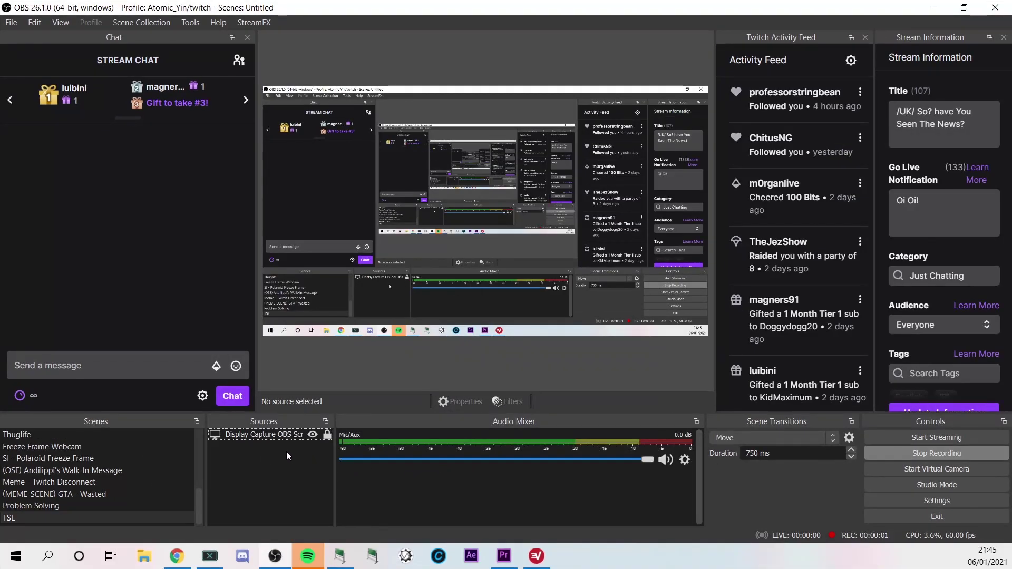
# Step: Add a new browser source named "TSL transmitter" to the TSL scene
pyautogui.rightClick(286, 451)
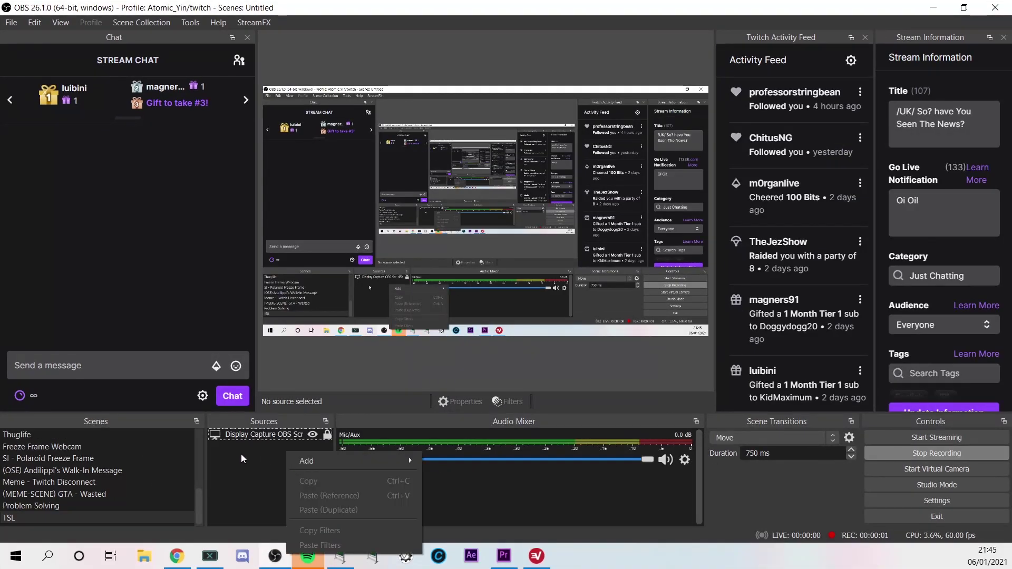
pyautogui.moveTo(409, 457)
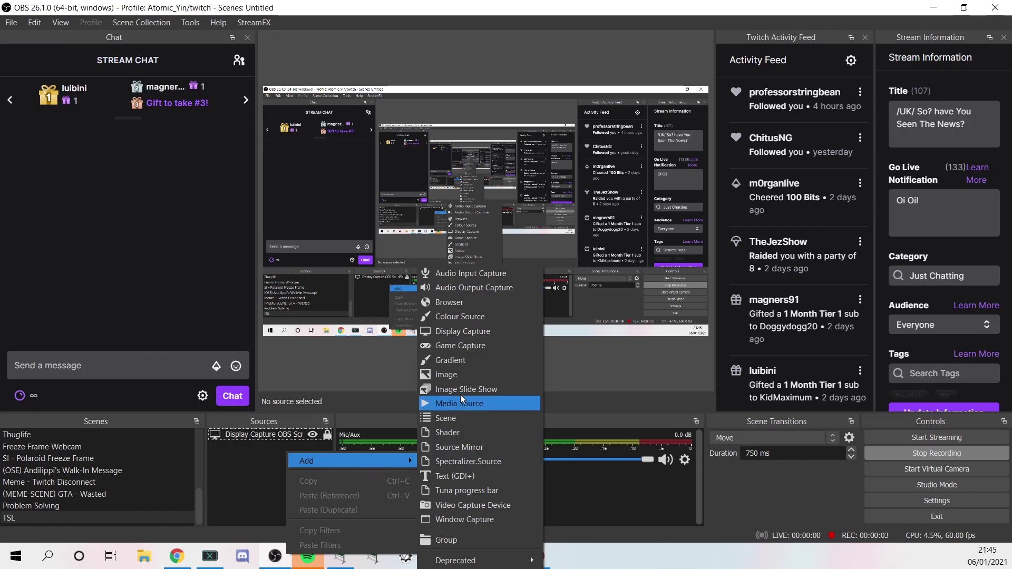
pyautogui.click(451, 303)
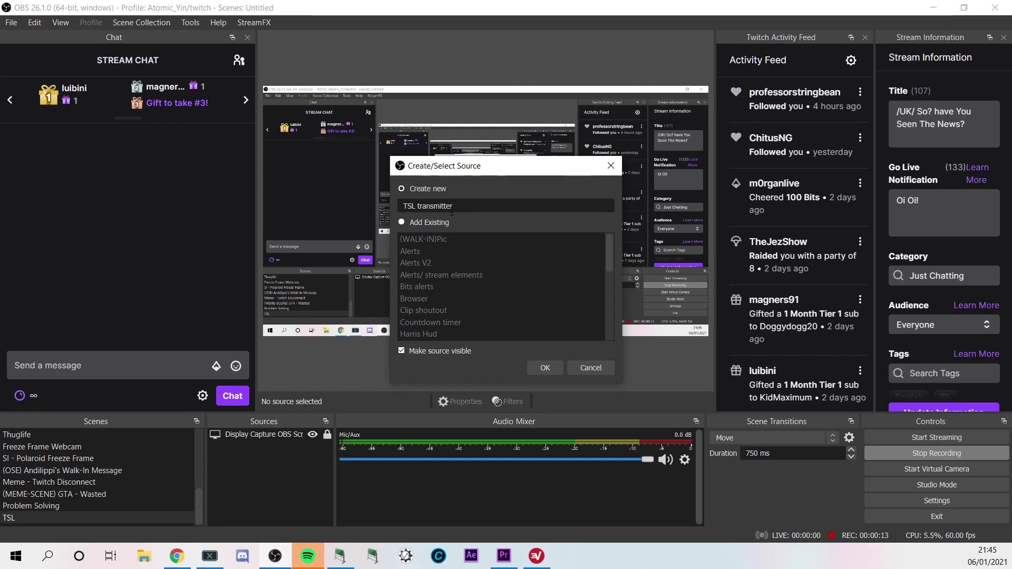
pyautogui.click(545, 368)
# Step: Set the TSL transmitter browser source to use a local file and browse to the Downloads folder
pyautogui.moveTo(589, 84); pyautogui.dragTo(670, 43)
pyautogui.click(429, 273)
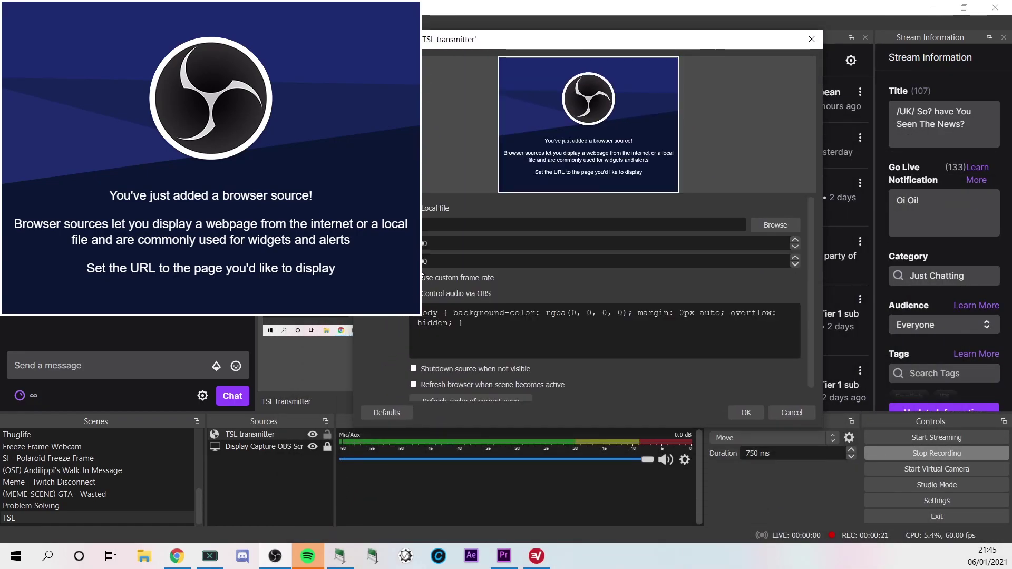
pyautogui.click(774, 225)
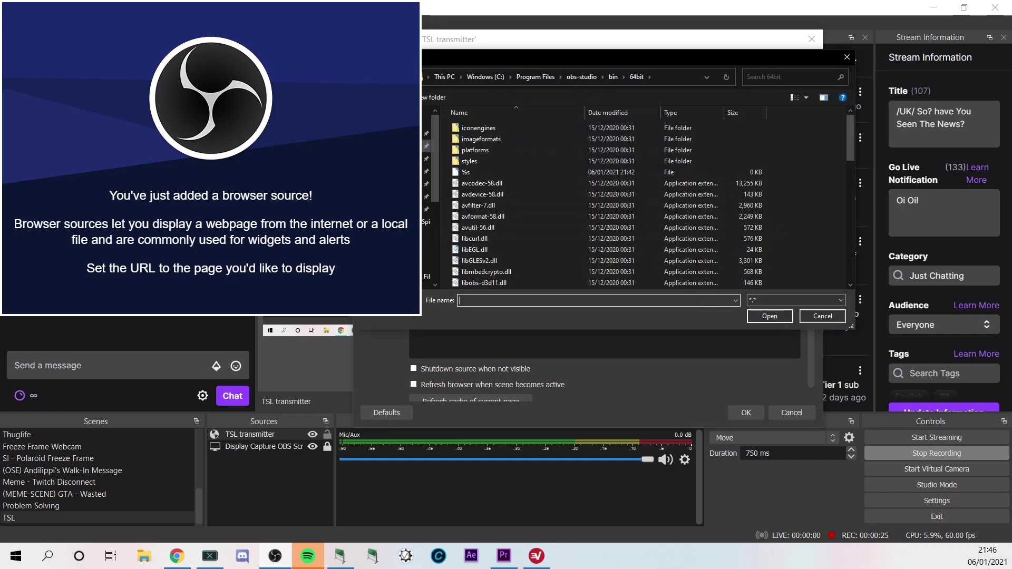
pyautogui.click(426, 133)
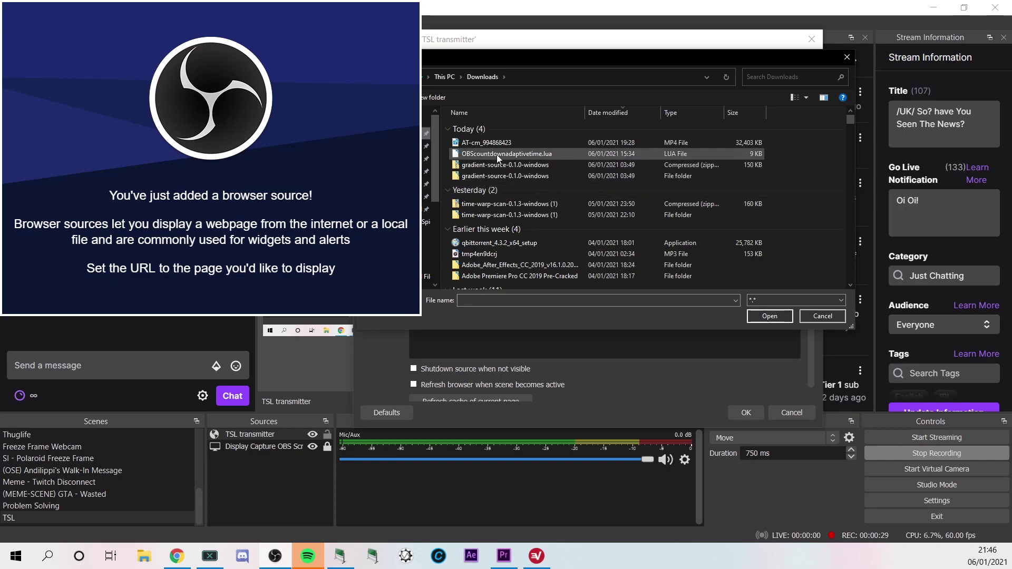
pyautogui.click(513, 78)
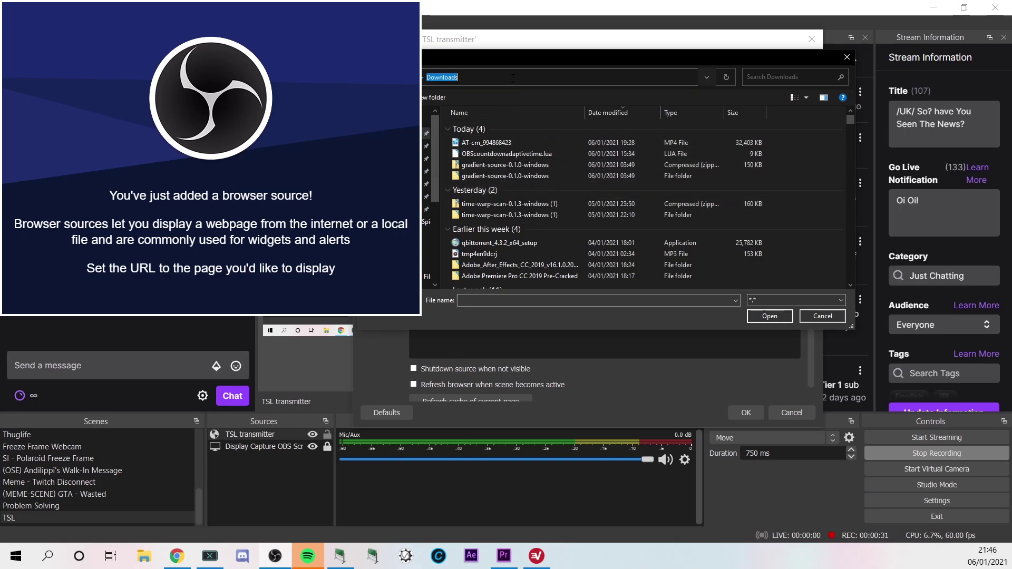
pyautogui.write('l')
pyautogui.press('BackSpace')
pyautogui.press('BackSpace')
# Step: Load tsl_transmitter from the lioranboard folder as the source's local file and apply the source properties
pyautogui.scroll(-5, 495, 198)
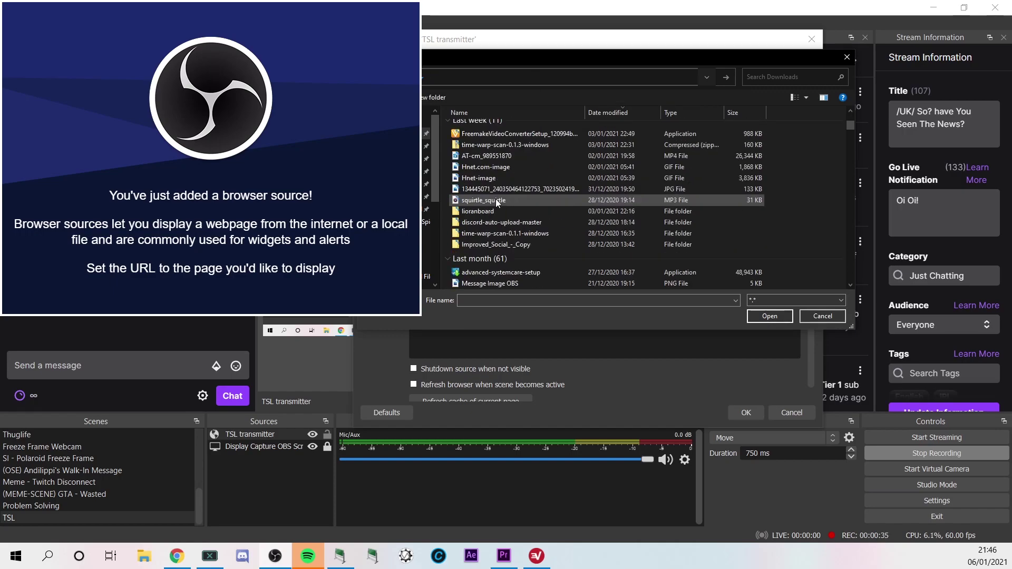
pyautogui.click(497, 211)
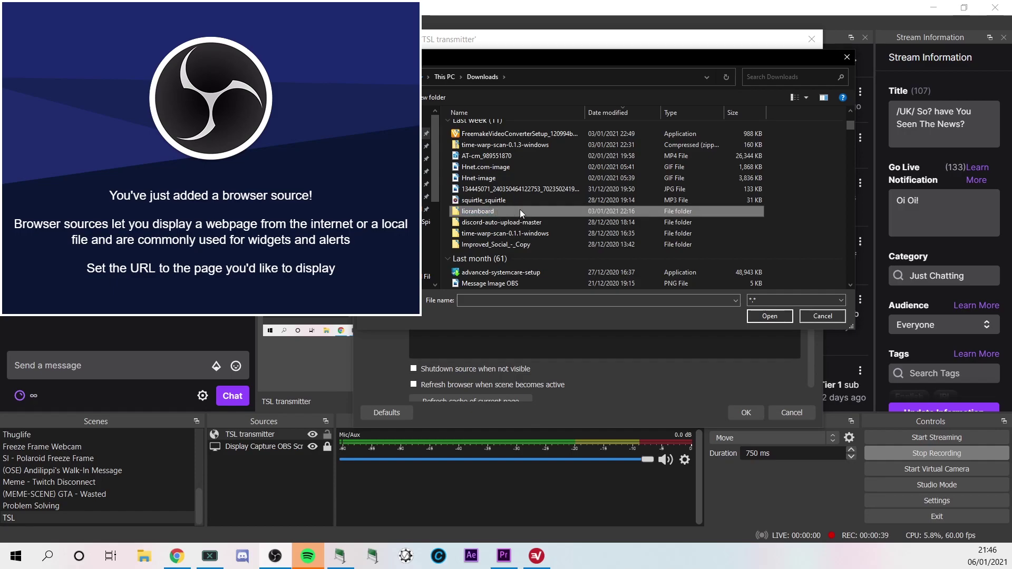
pyautogui.doubleClick(520, 210)
pyautogui.click(493, 216)
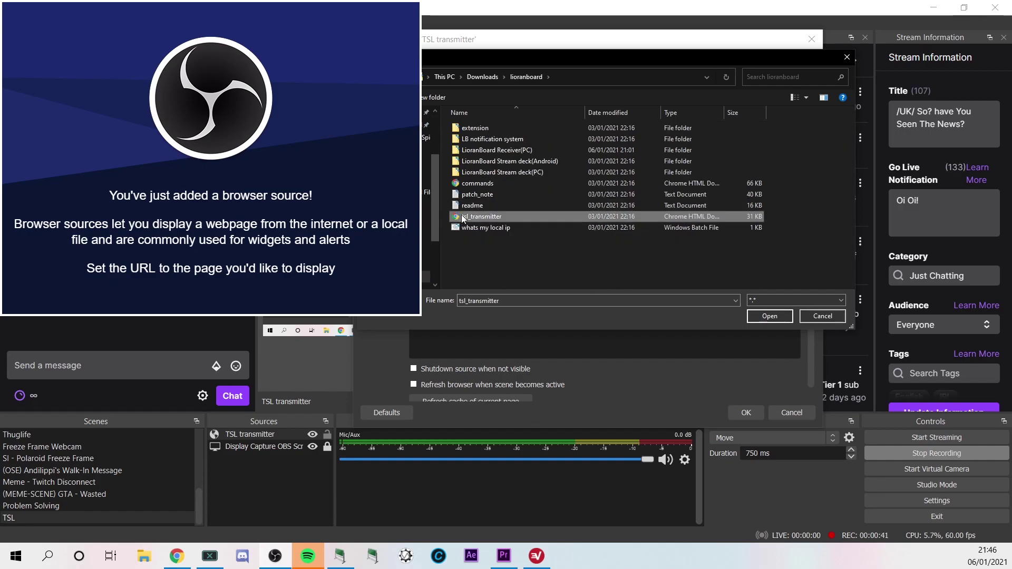
pyautogui.click(770, 316)
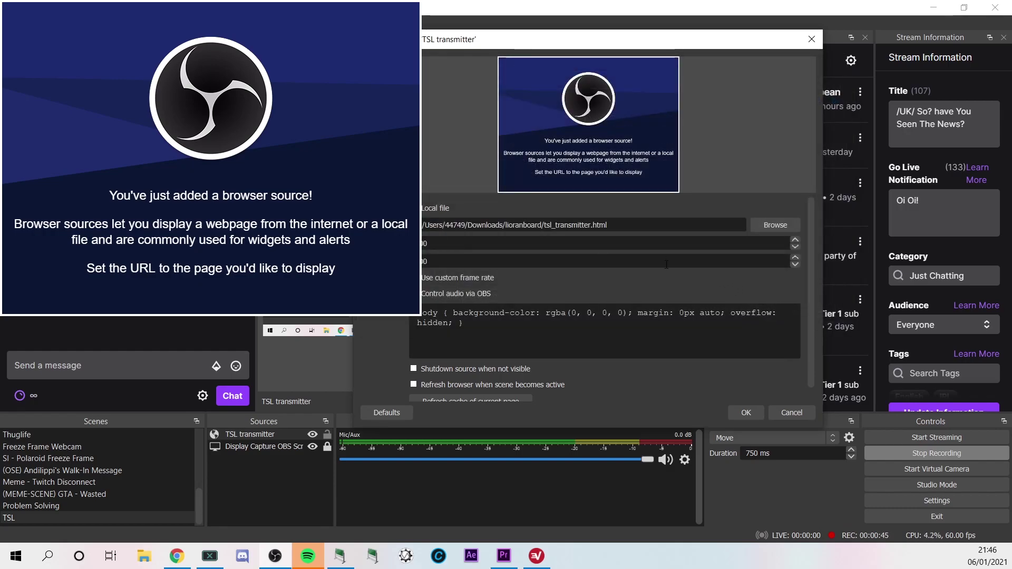
pyautogui.click(746, 413)
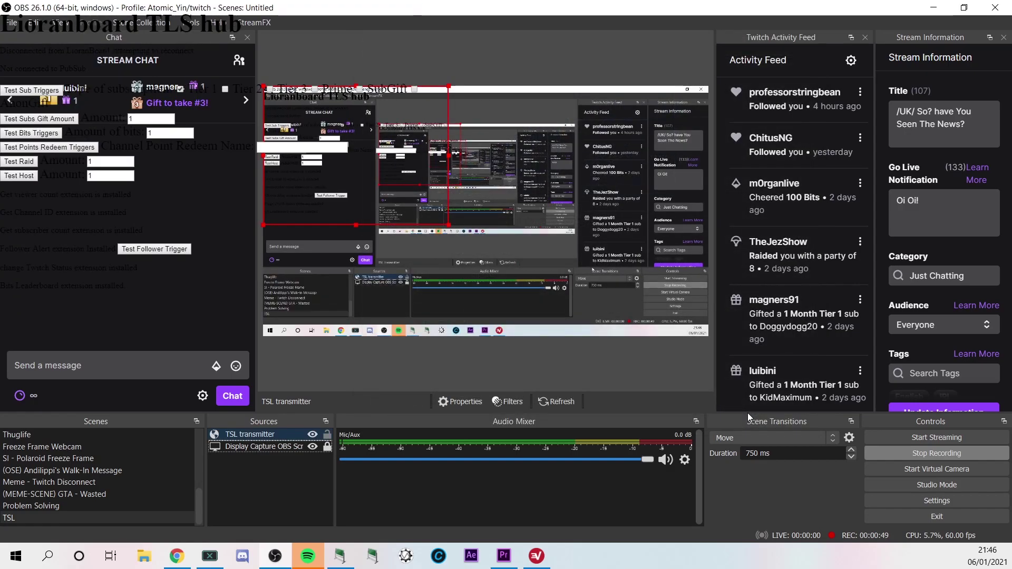
pyautogui.moveTo(391, 135); pyautogui.dragTo(377, 187)
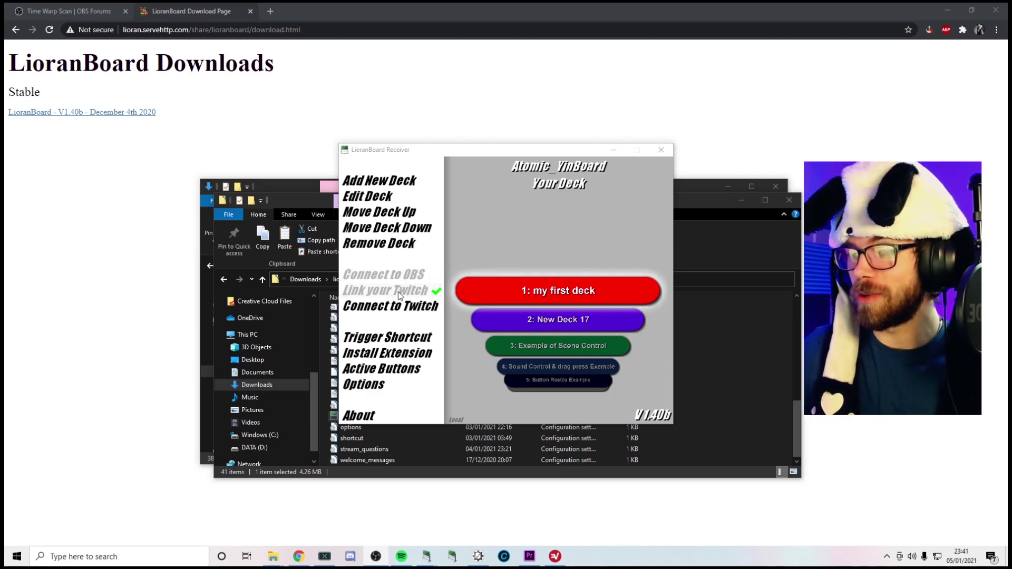
# Step: In LioranBoard Receiver, connect to Twitch and accept the options with auto connect to OBSws and Twitch enabled at 60 frames per second
pyautogui.click(398, 297)
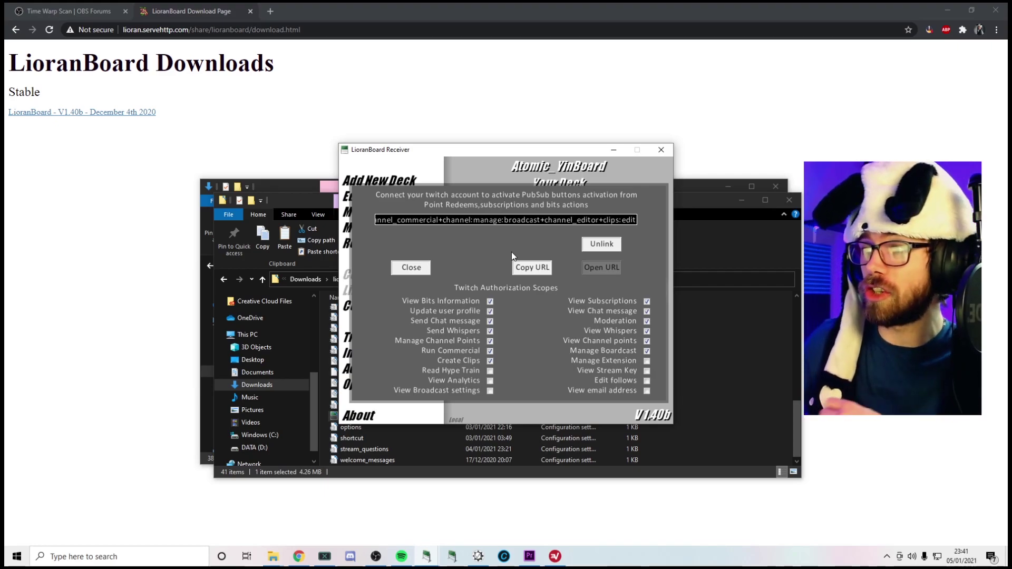
pyautogui.click(411, 268)
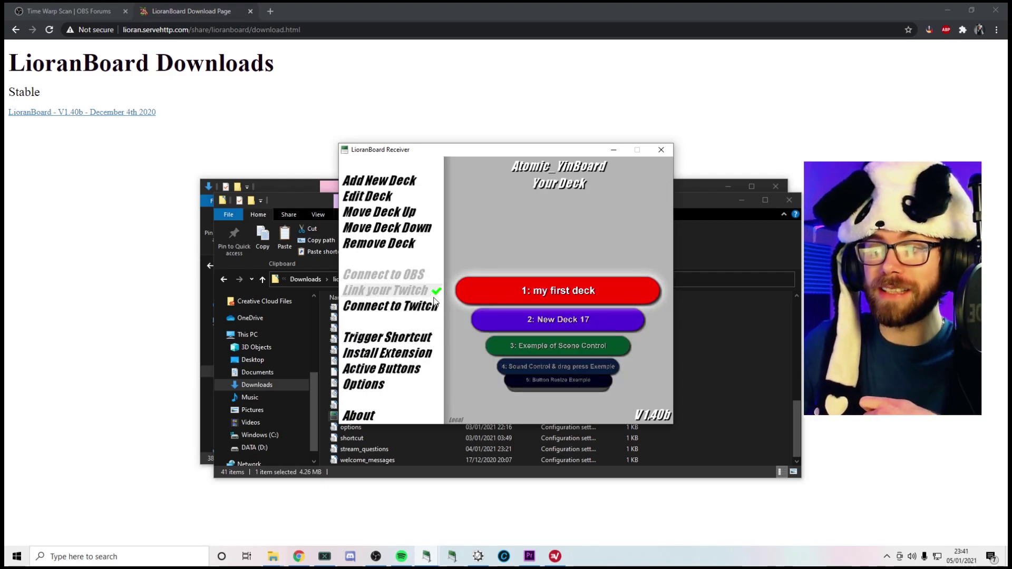
pyautogui.click(407, 307)
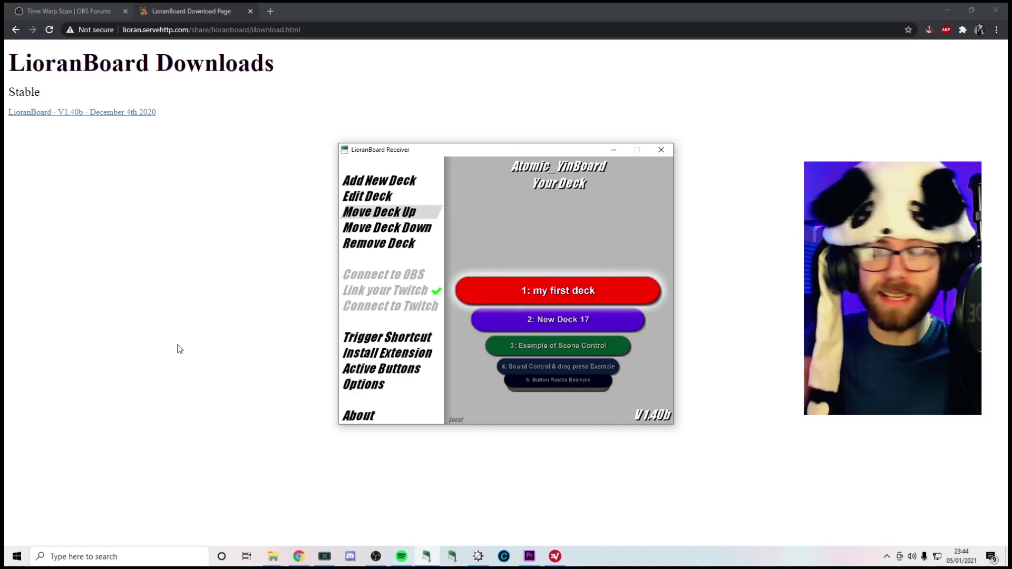
pyautogui.click(375, 389)
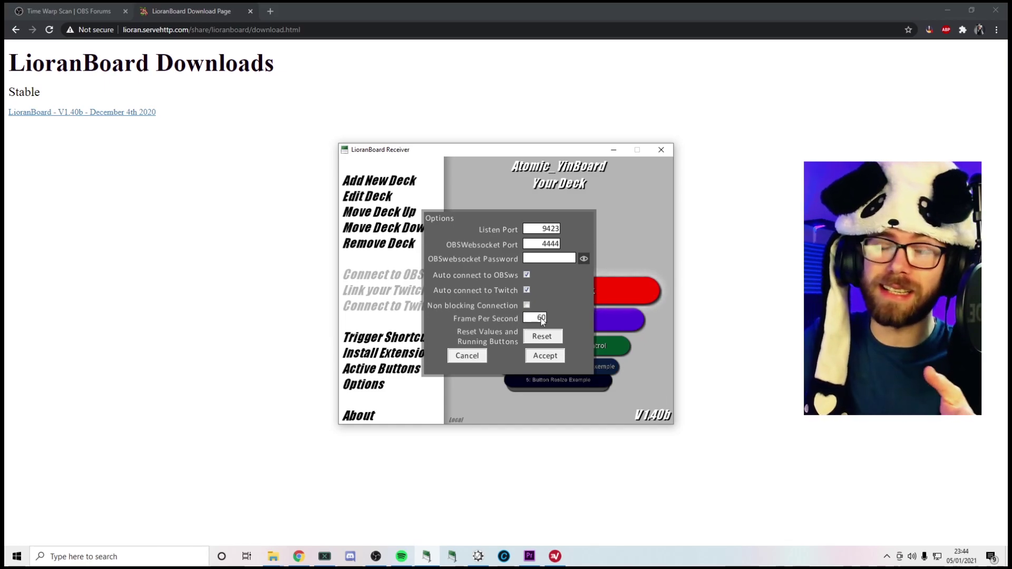
pyautogui.click(545, 356)
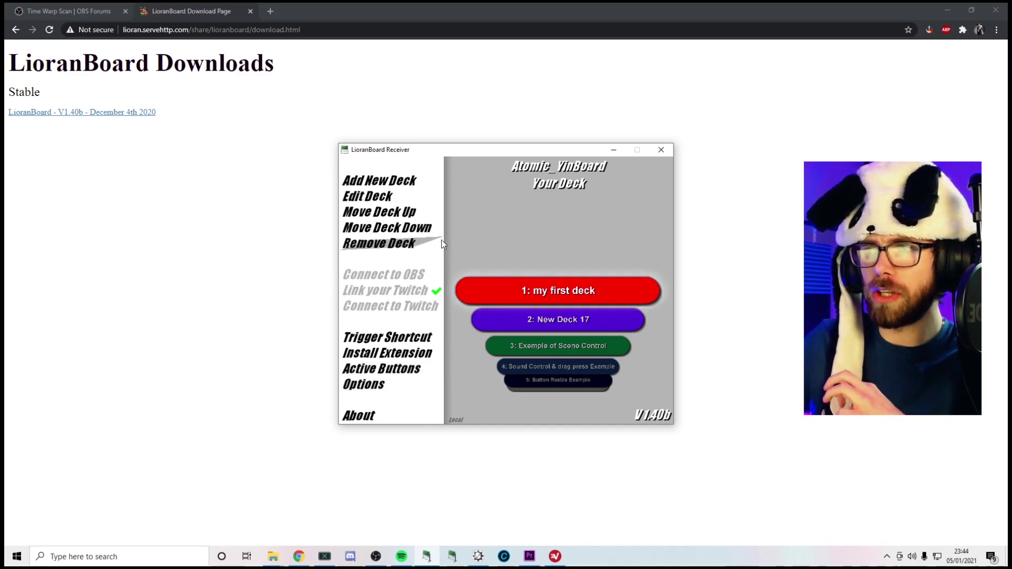
# Step: Add a new deck in LioranBoard Receiver and open its button grid for editing
pyautogui.click(383, 179)
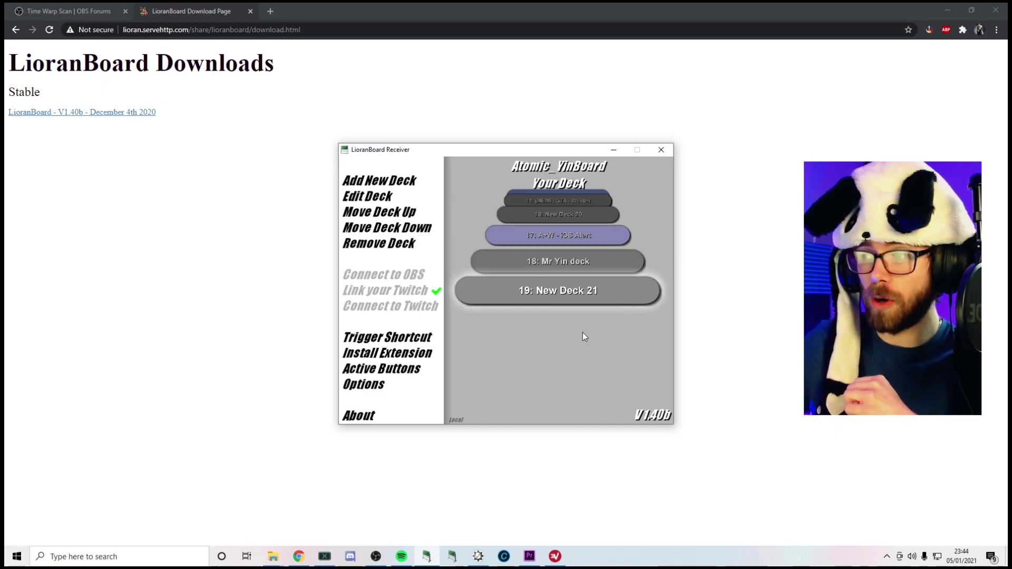
pyautogui.click(555, 295)
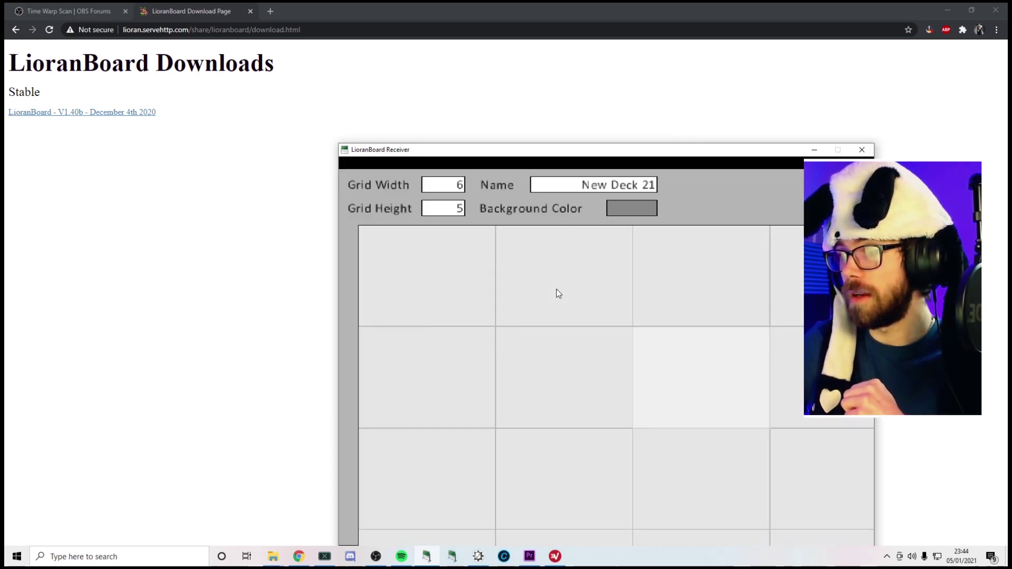
pyautogui.moveTo(505, 118); pyautogui.dragTo(513, 84)
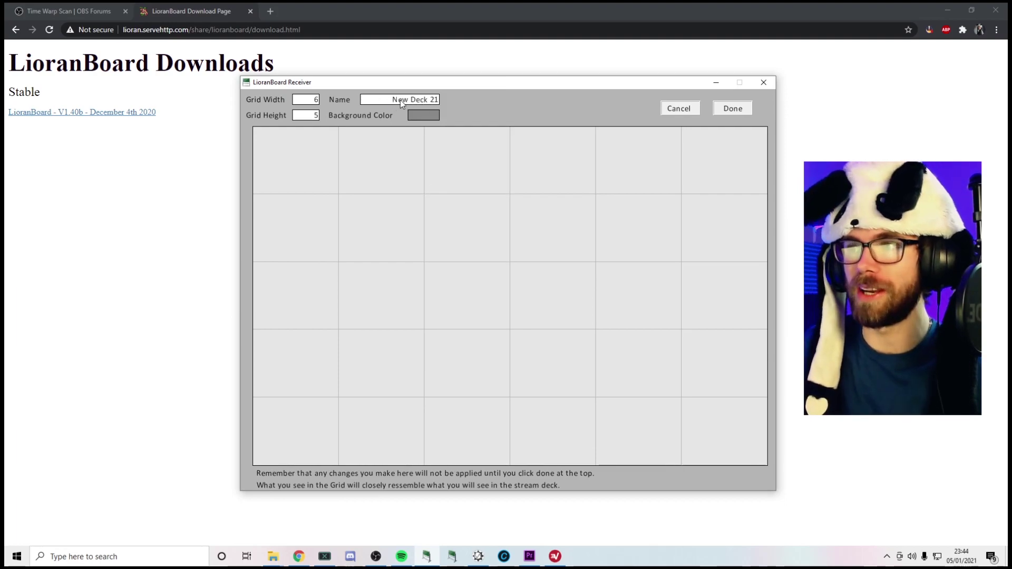
pyautogui.click(425, 115)
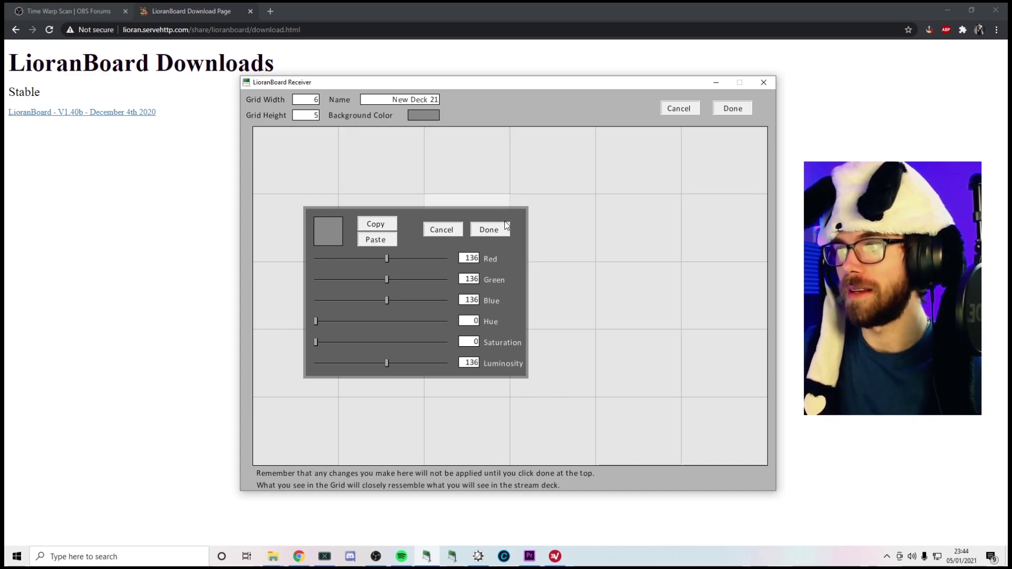
pyautogui.click(449, 231)
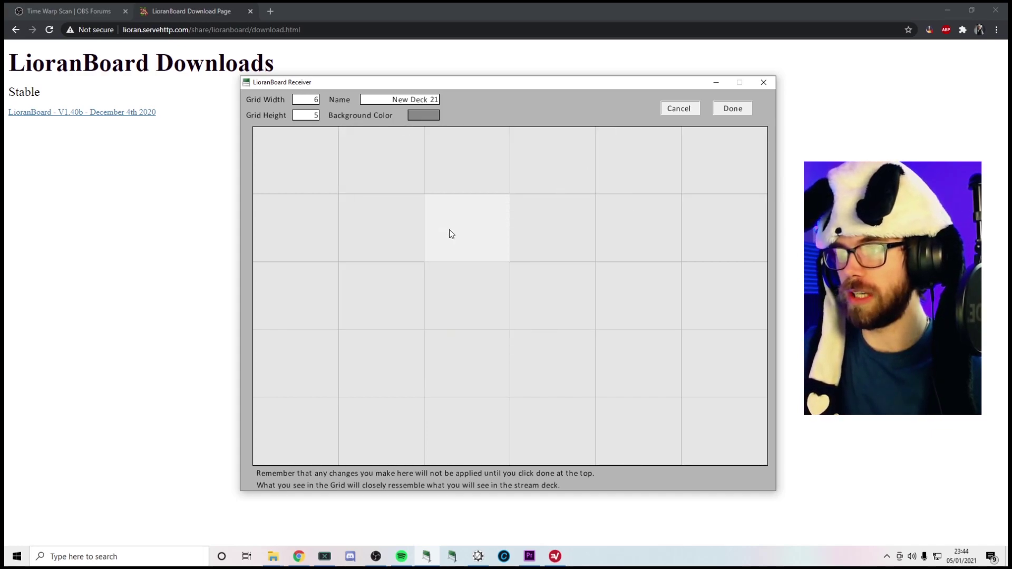
# Step: Create a blank button named "Time warp Scan" in the first cell of the new deck
pyautogui.click(294, 170)
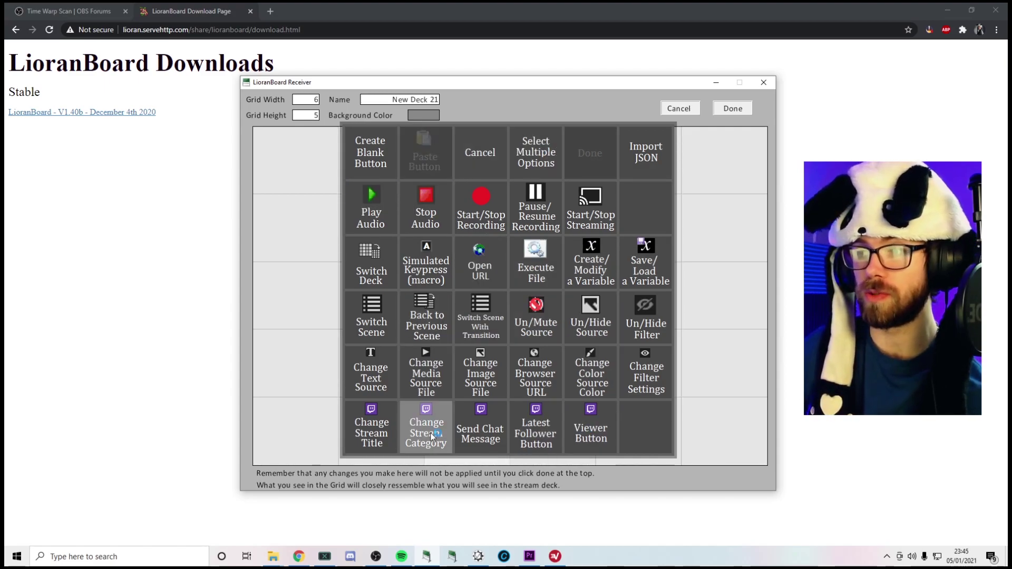
pyautogui.click(370, 153)
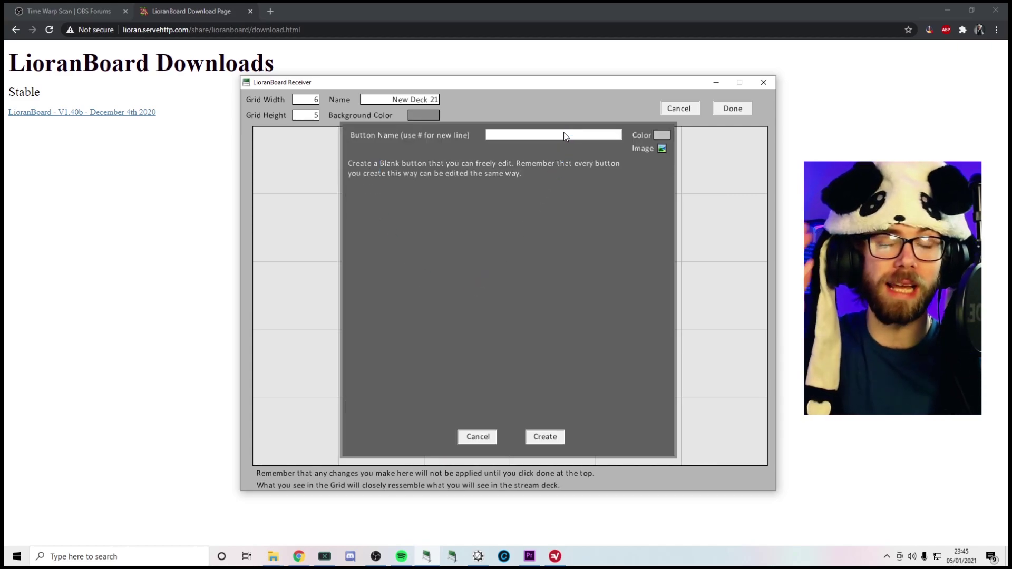
pyautogui.write('Time warp Scan')
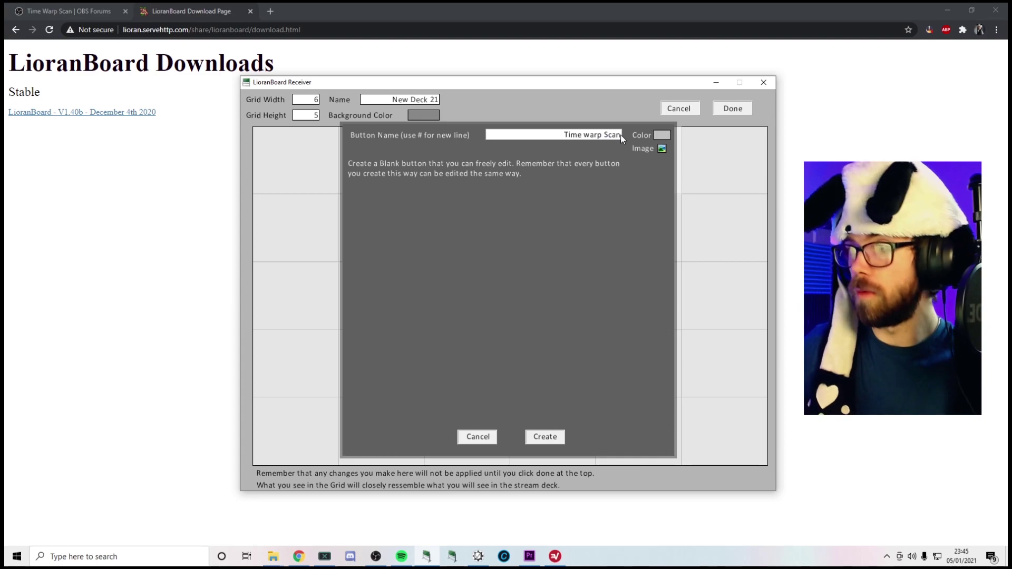
pyautogui.click(545, 437)
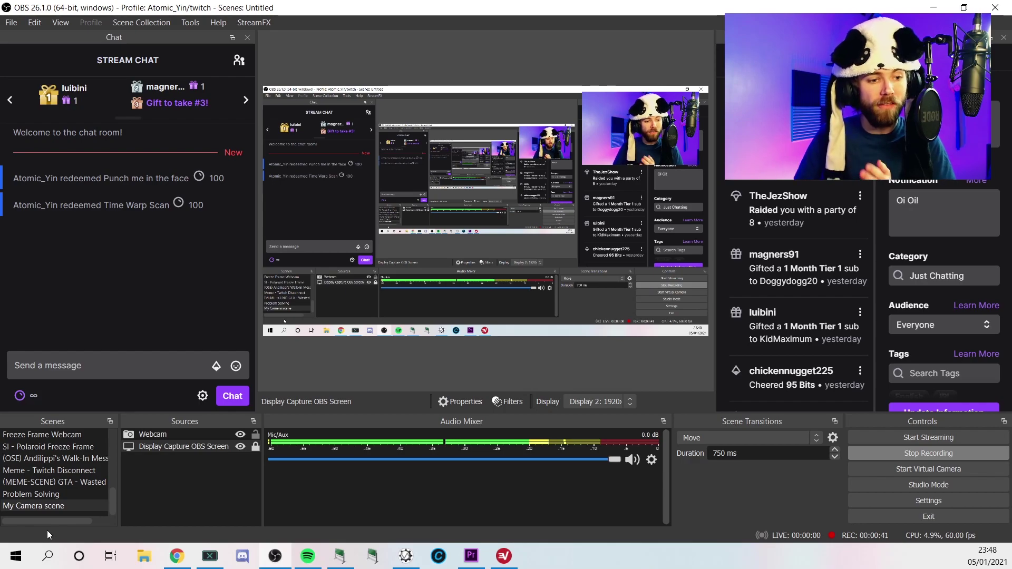
# Step: Look through the OBS scene list and open the Meme Camera Scene
pyautogui.scroll(1, 69, 467)
pyautogui.scroll(1, 44, 478)
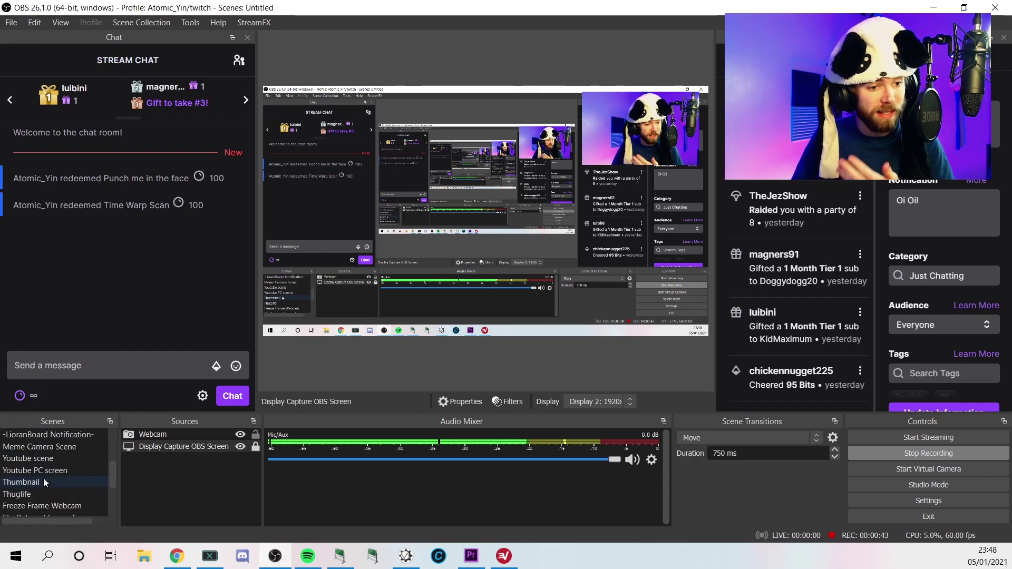
pyautogui.scroll(1, 37, 469)
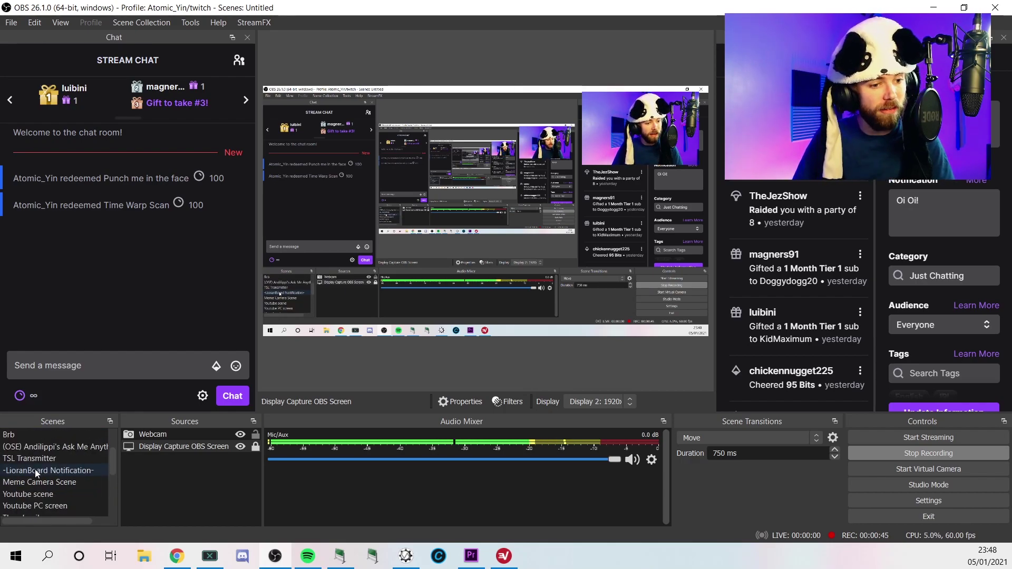
pyautogui.click(24, 484)
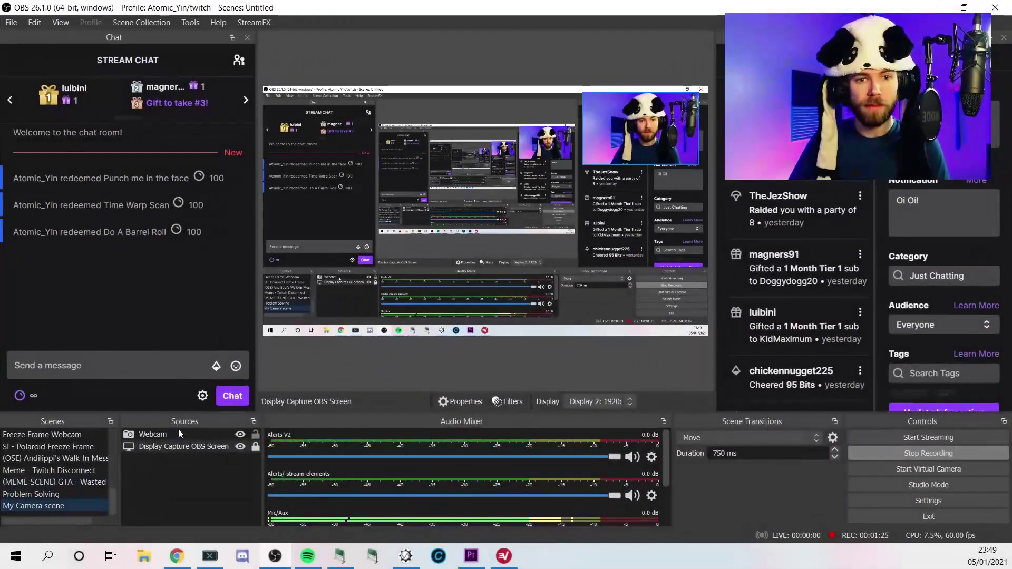
# Step: Resize the Webcam source in My Camera scene, keeping it in the upper-right corner of the canvas
pyautogui.click(255, 444)
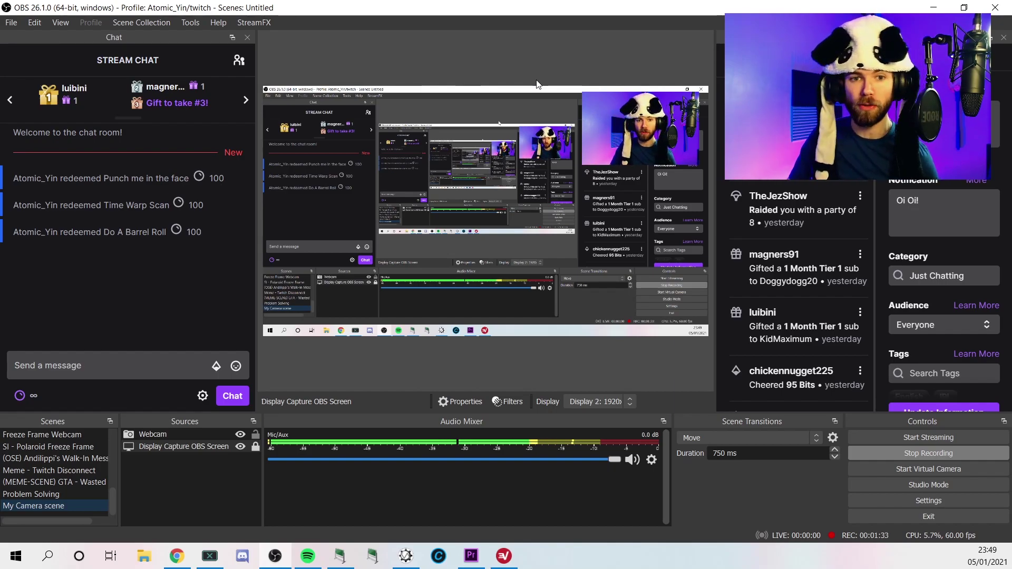
pyautogui.click(255, 437)
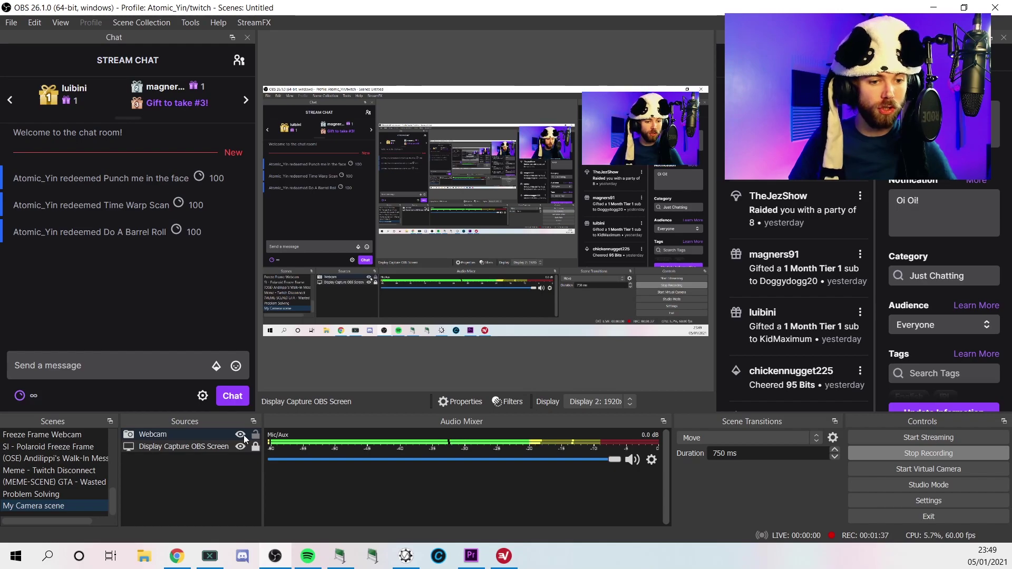
pyautogui.click(255, 447)
pyautogui.moveTo(583, 165); pyautogui.dragTo(263, 337)
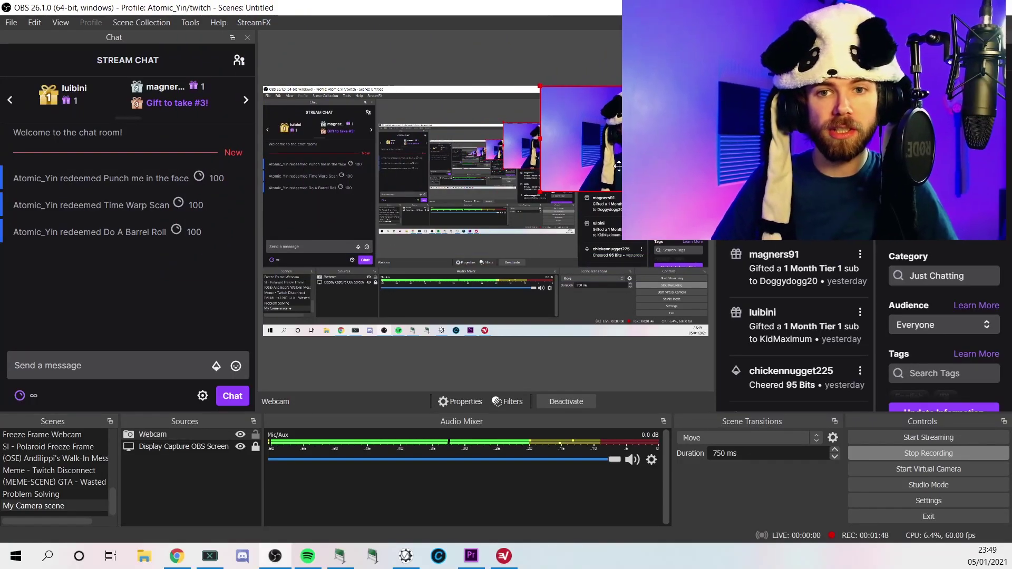
pyautogui.moveTo(528, 193); pyautogui.dragTo(584, 168)
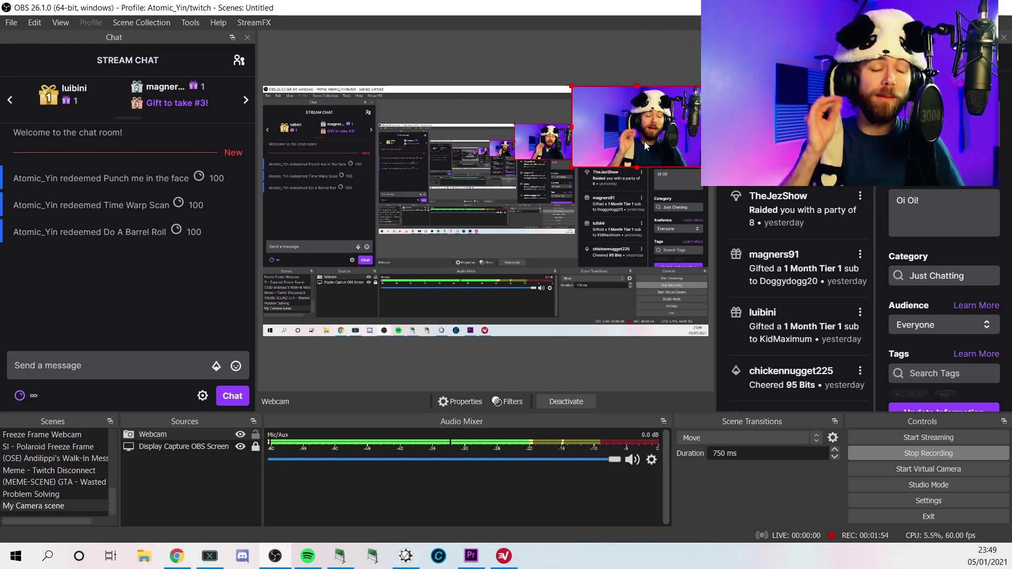
pyautogui.click(210, 447)
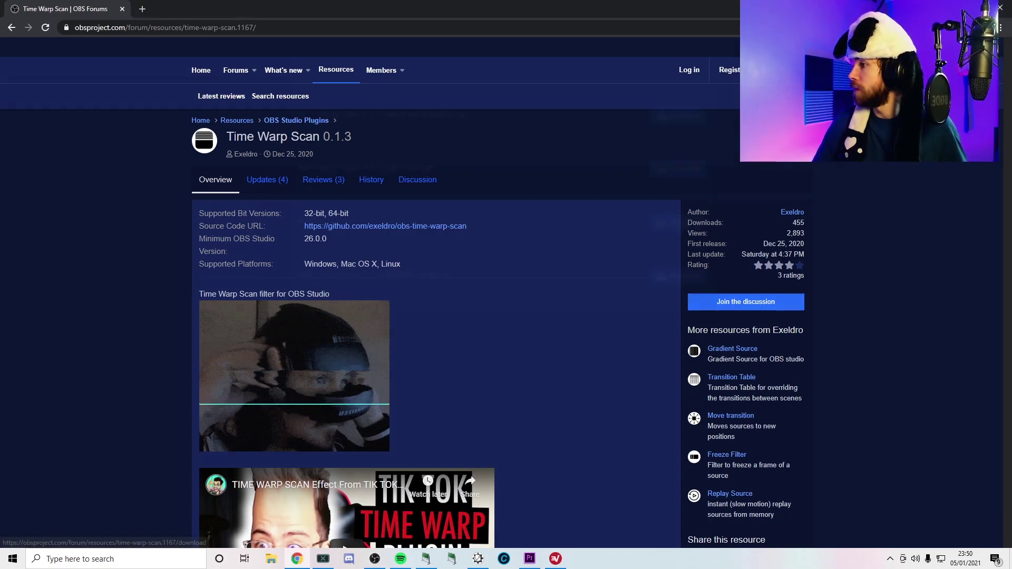
# Step: Download time-warp-scan-0.1.3-windows.zip from the Time Warp Scan page on the OBS Forums and open the archive
pyautogui.click(780, 138)
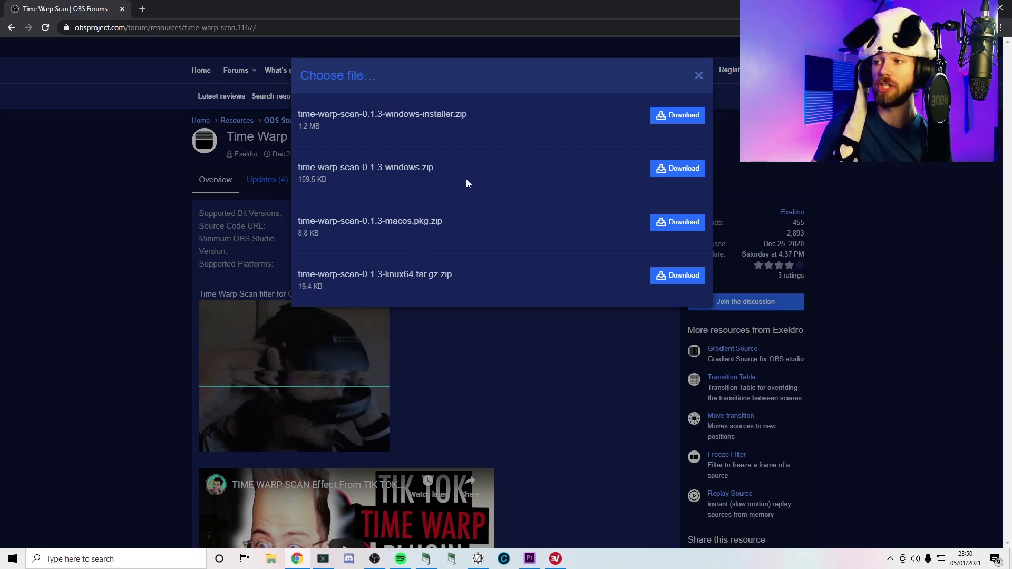
pyautogui.click(673, 174)
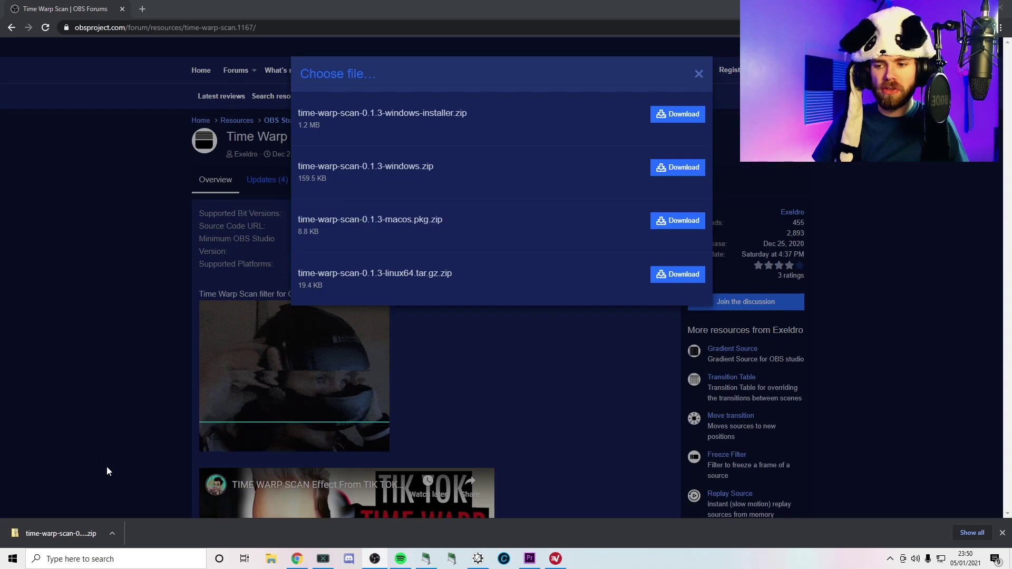
pyautogui.click(74, 533)
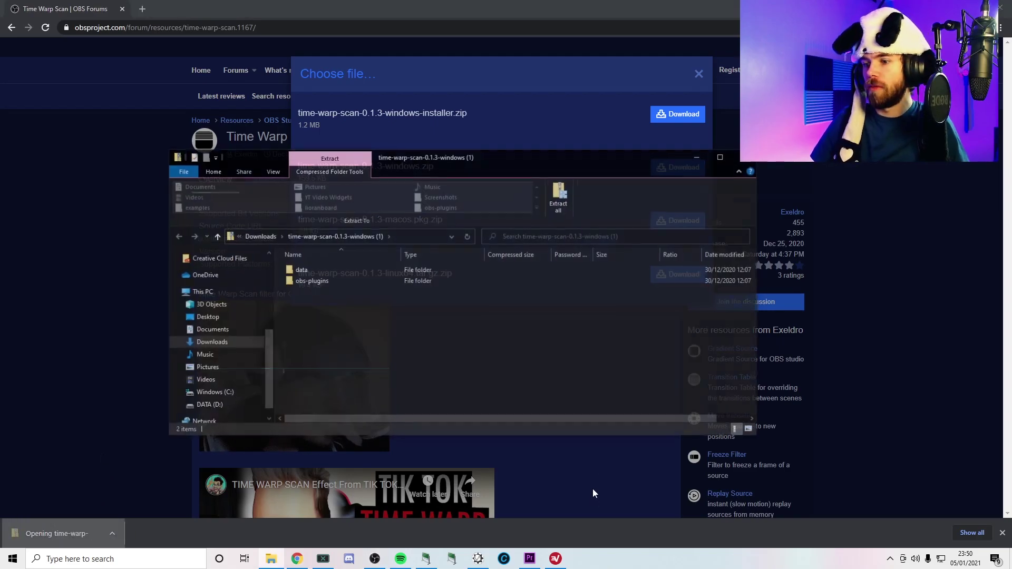
# Step: Extract the time-warp-scan-0.1.3-windows (1) archive to its suggested folder in Downloads, dismissing the replacement of existing files
pyautogui.click(216, 345)
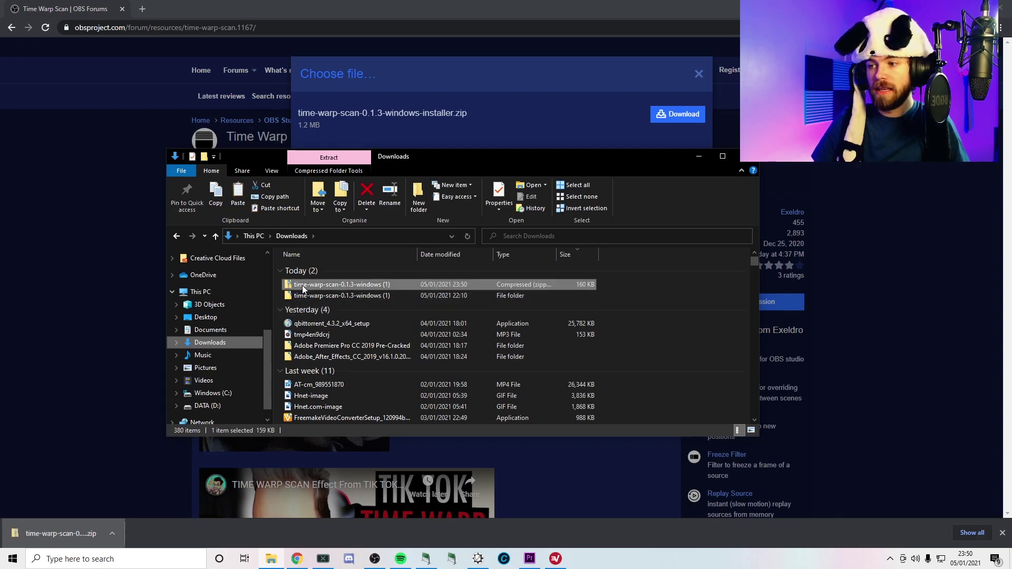
pyautogui.rightClick(300, 286)
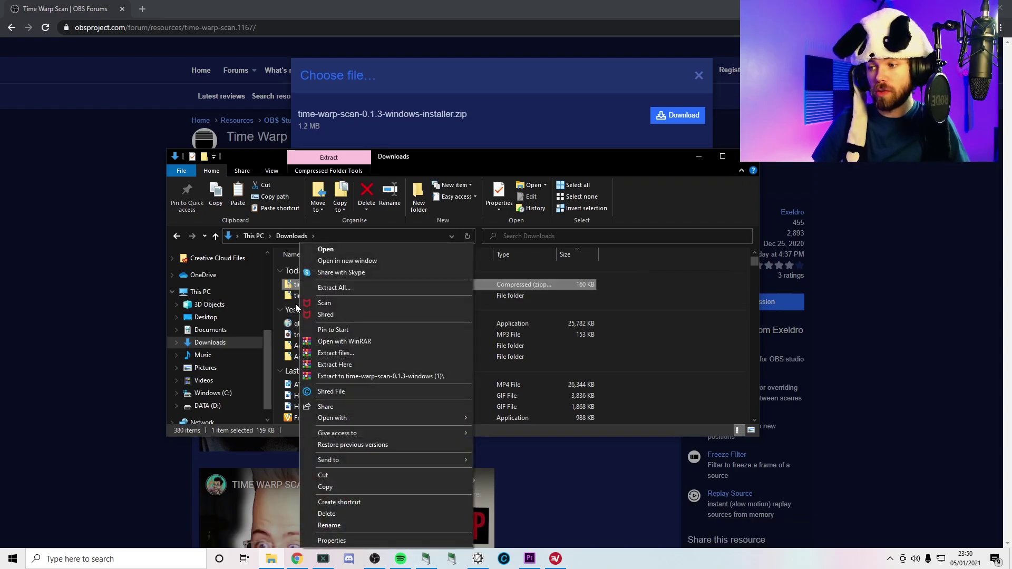
pyautogui.click(332, 288)
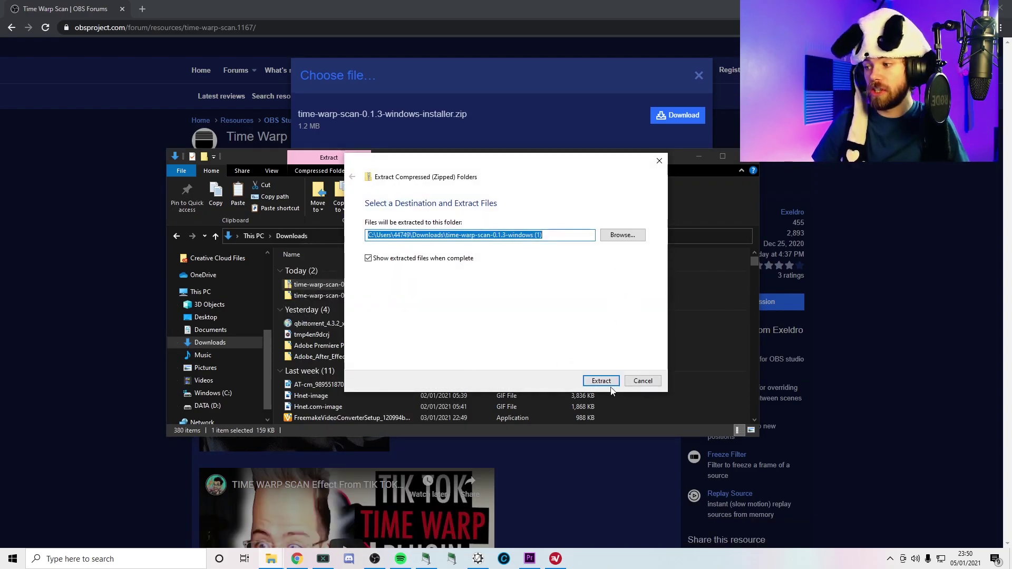
pyautogui.click(609, 381)
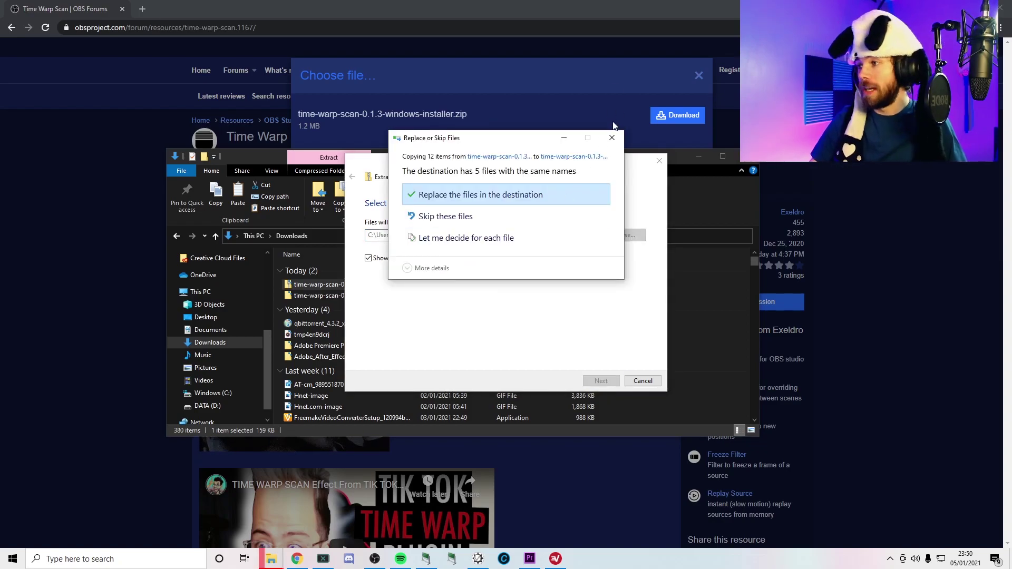
pyautogui.click(612, 138)
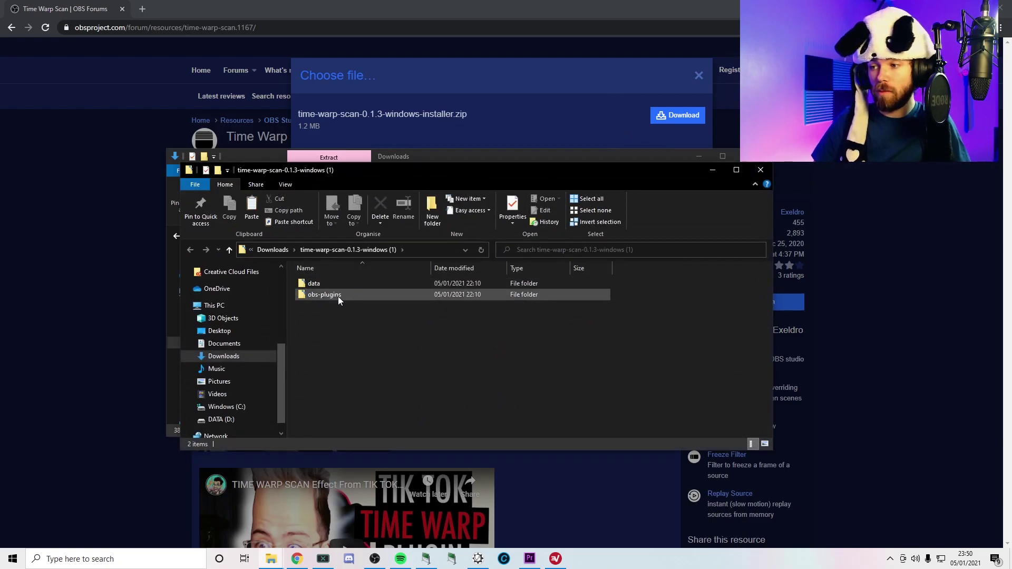
# Step: Copy the data and obs-plugins folders from the extracted time-warp-scan-0.1.3-windows (1) folder
pyautogui.moveTo(335, 315); pyautogui.dragTo(338, 280)
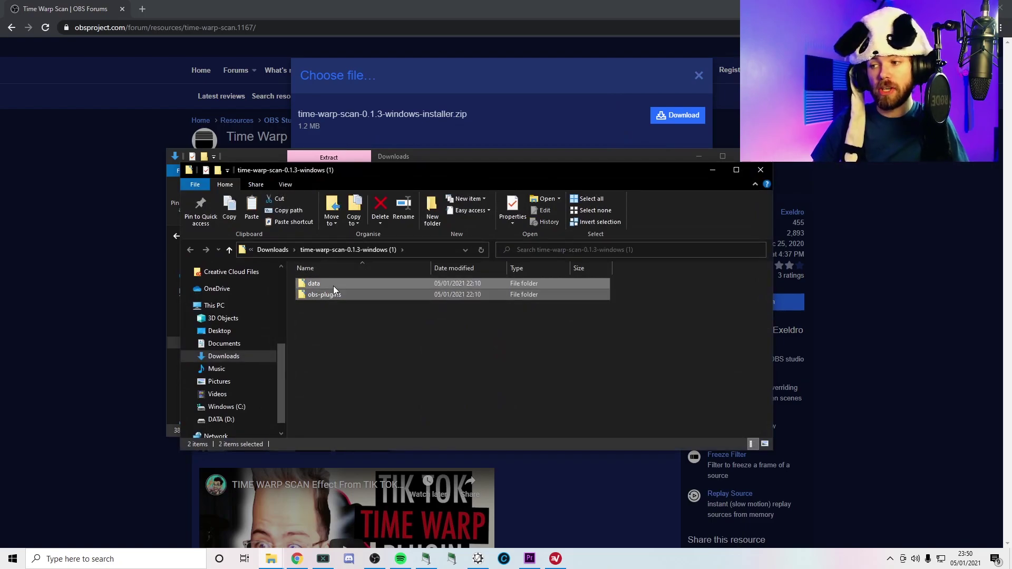
pyautogui.rightClick(333, 285)
pyautogui.click(360, 467)
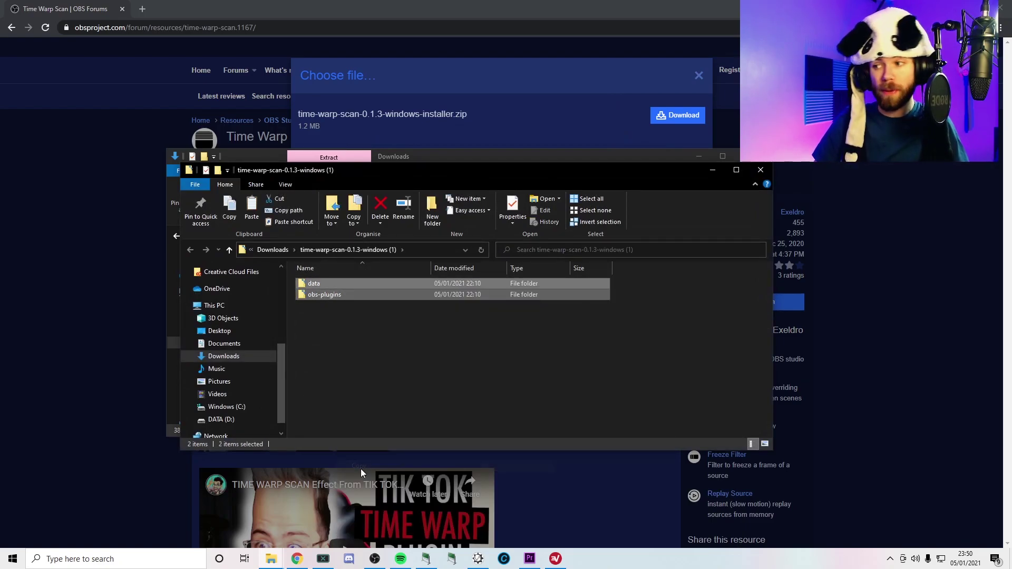
# Step: Open the obs-studio folder under C:\Program Files and check the paste option for the copied plugin folders
pyautogui.scroll(-1, 227, 377)
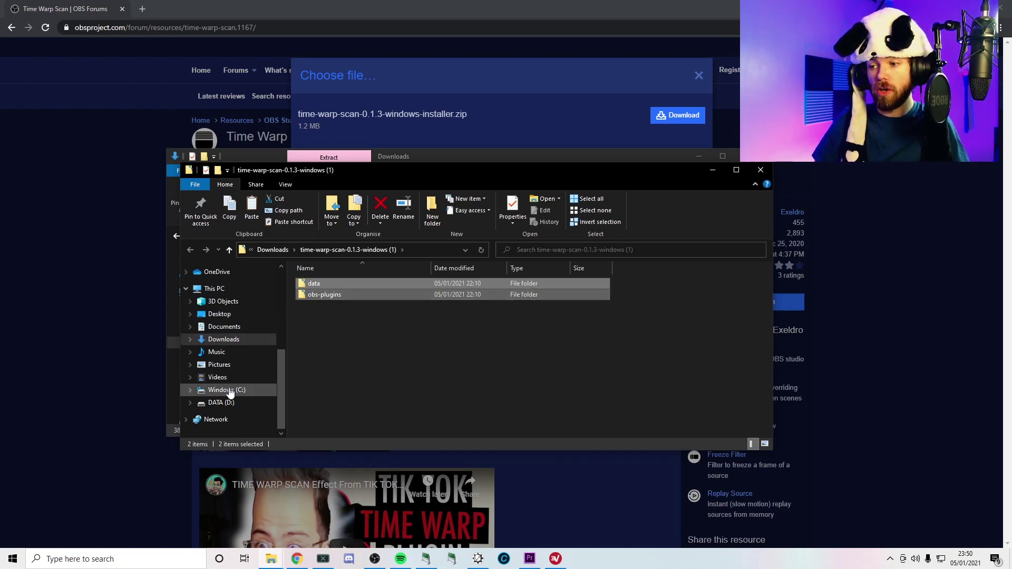
pyautogui.click(229, 391)
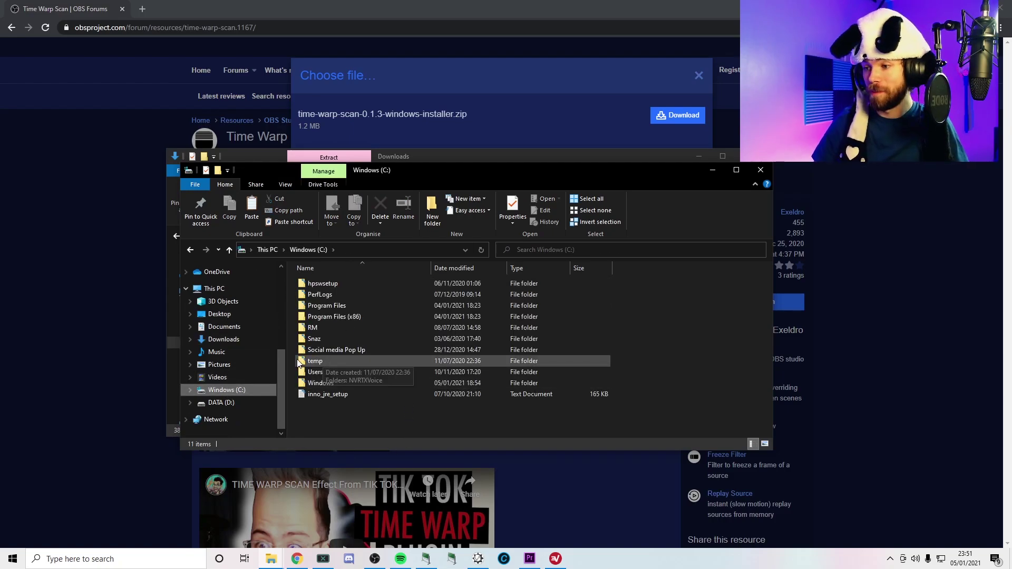
pyautogui.click(326, 308)
pyautogui.doubleClick(327, 307)
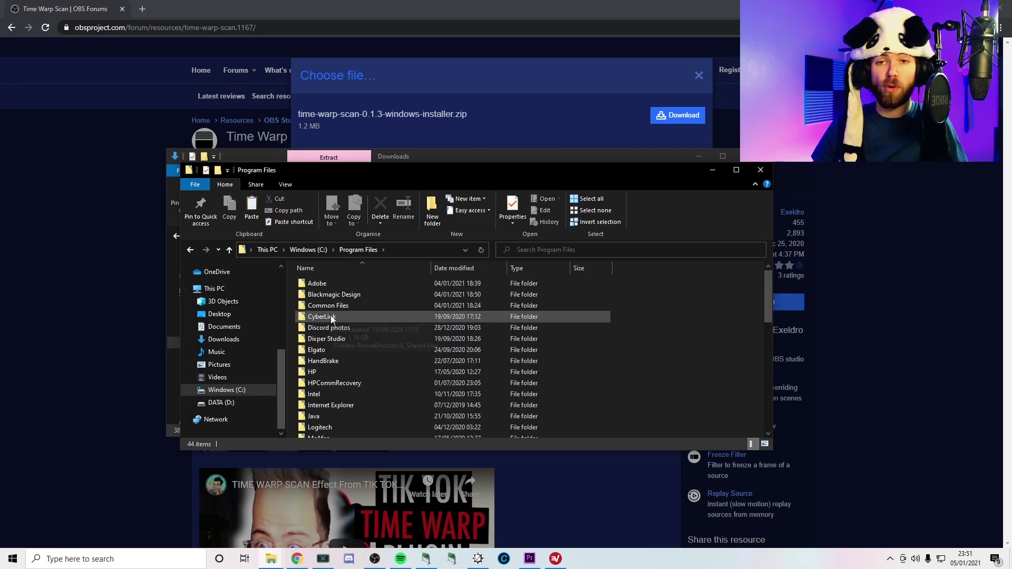
pyautogui.scroll(-4, 333, 339)
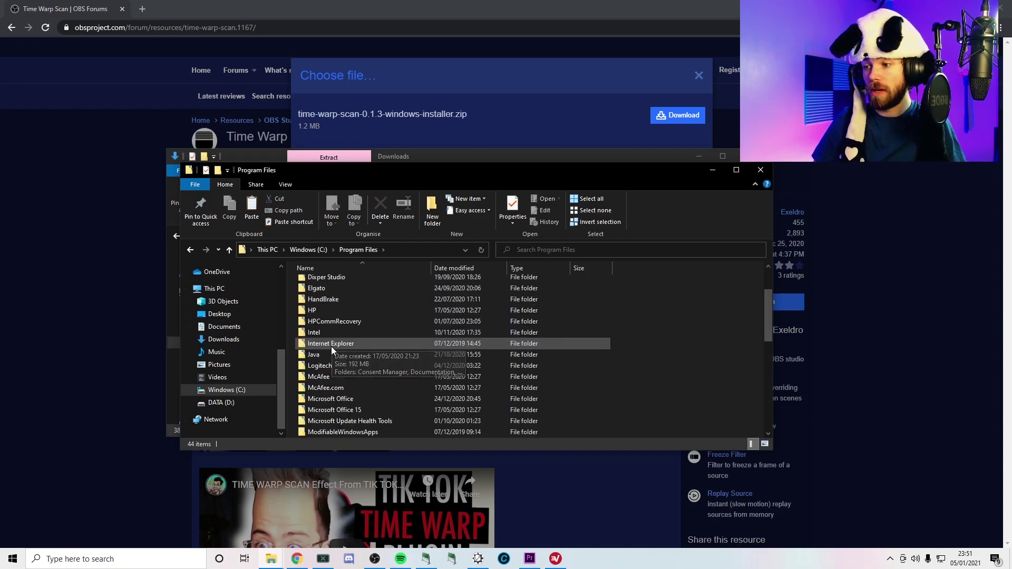
pyautogui.doubleClick(325, 399)
pyautogui.scroll(-3, 358, 332)
pyautogui.rightClick(638, 404)
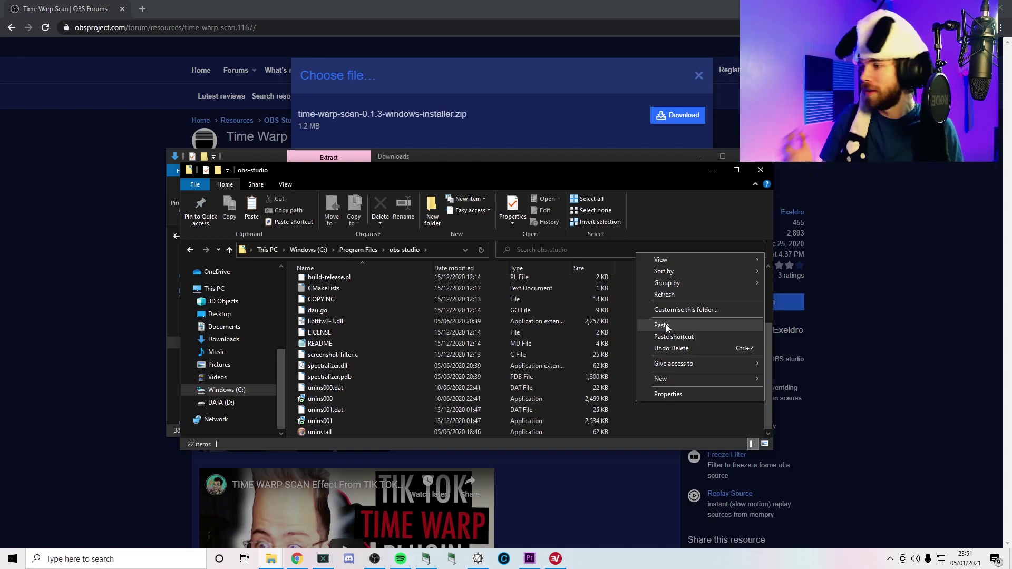
pyautogui.click(653, 413)
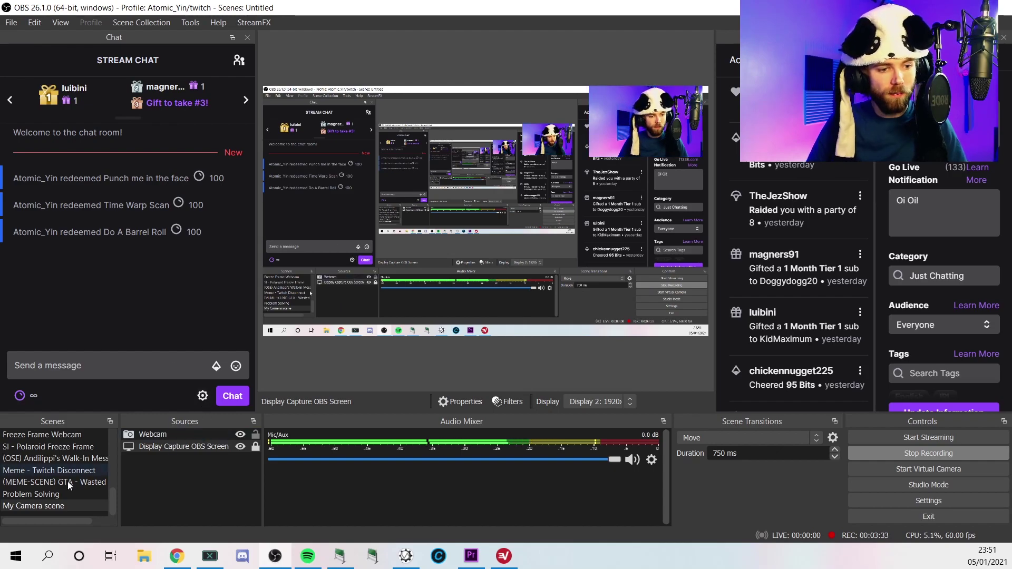
# Step: Switch to OBS, open the Webcam source's filters and check the available effect filters for Time Warp Scan
pyautogui.rightClick(163, 434)
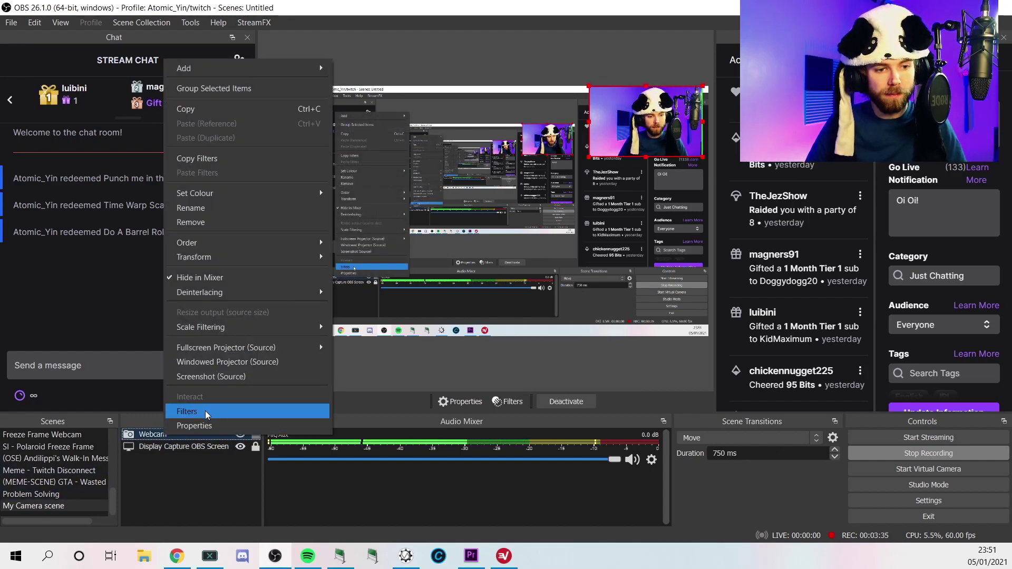
pyautogui.click(207, 410)
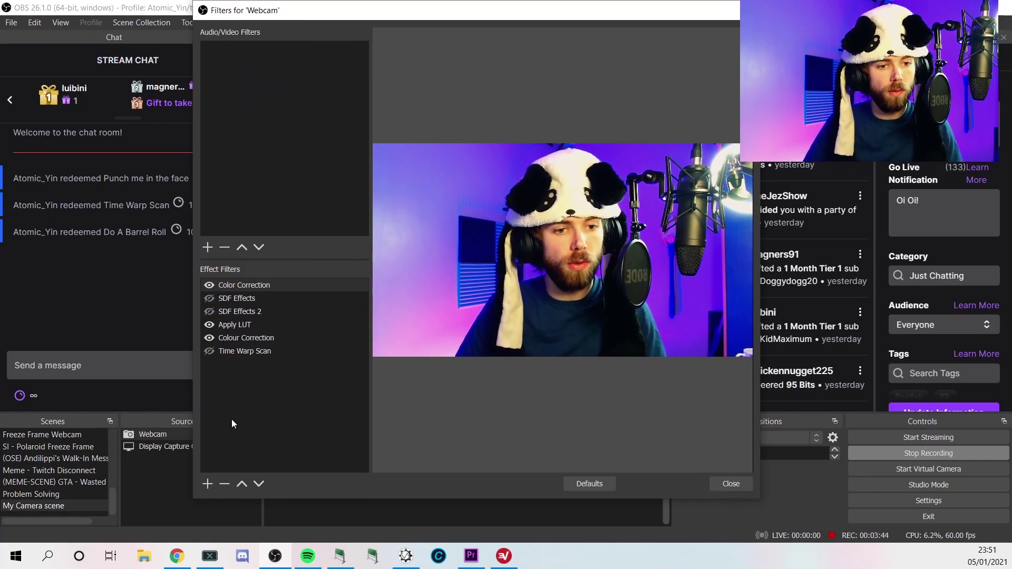
pyautogui.click(208, 484)
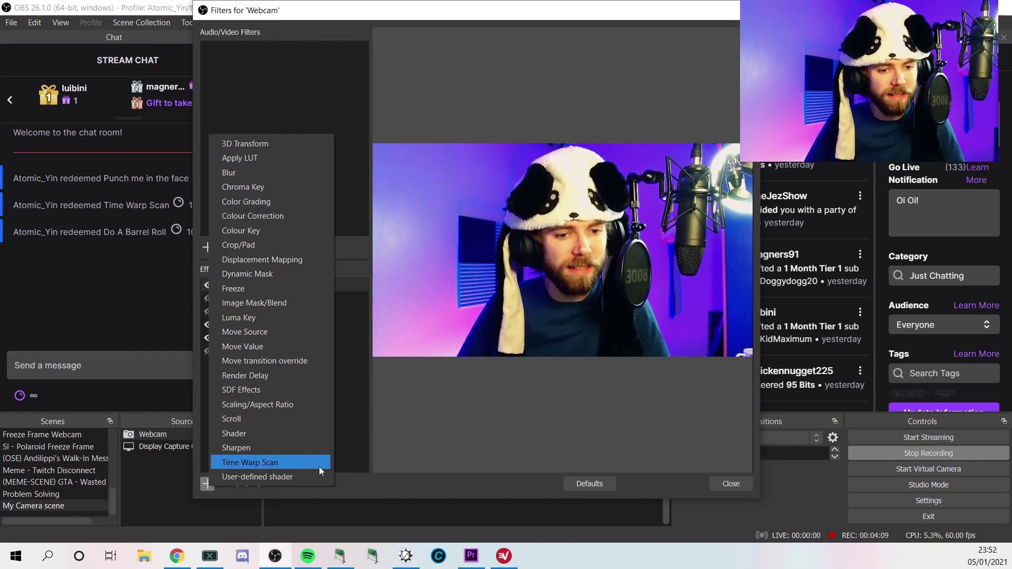
pyautogui.click(352, 425)
# Step: Review the Time Warp Scan filter's line colour choices, cancel them, and preview the effect by enabling and disabling the filter
pyautogui.click(236, 352)
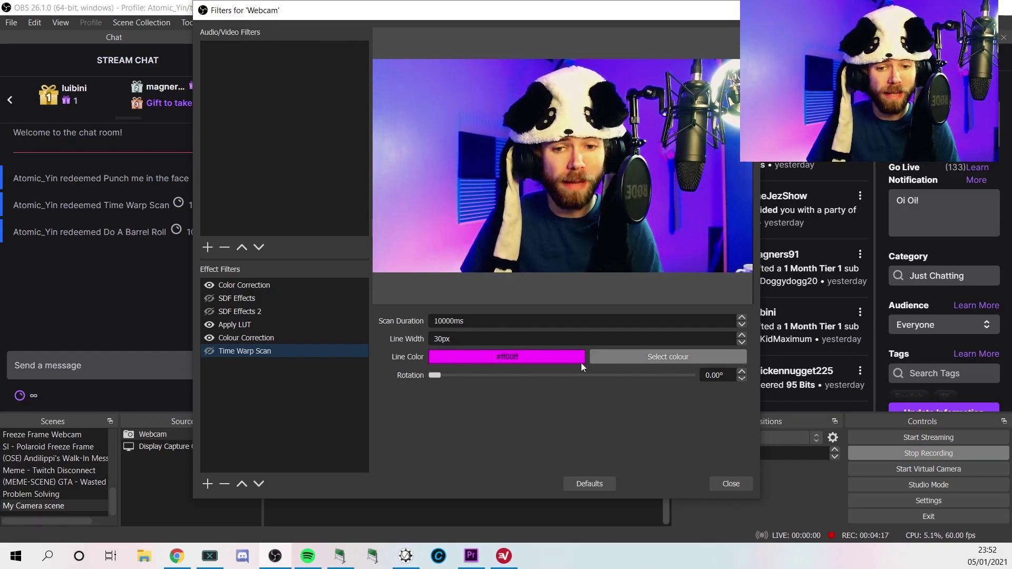
pyautogui.click(638, 362)
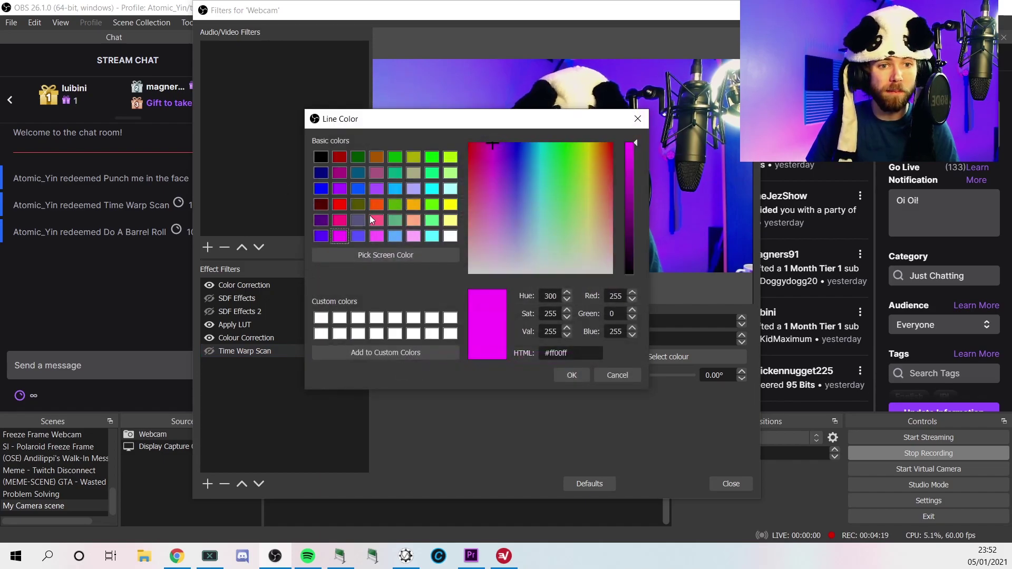
pyautogui.click(605, 378)
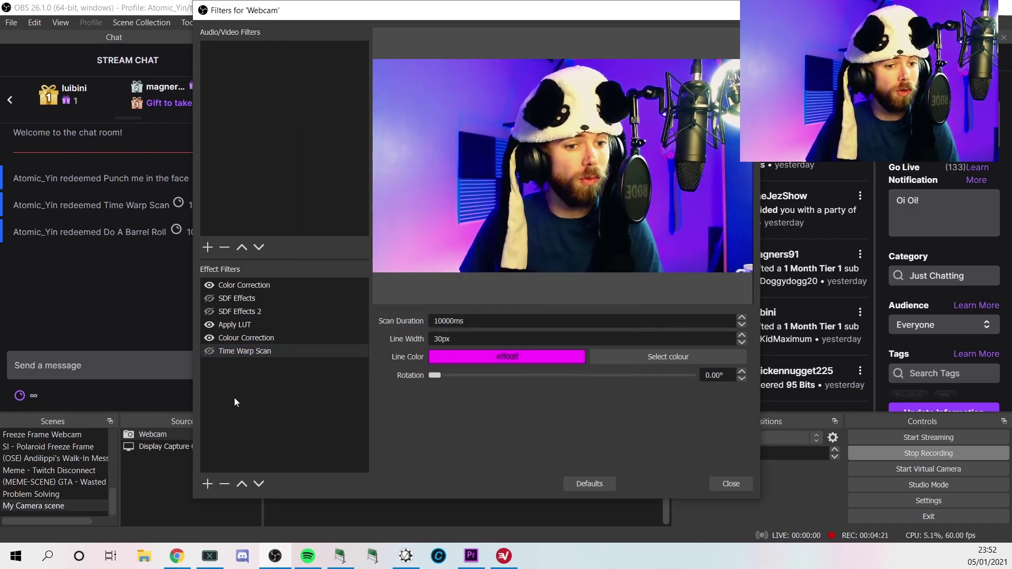
pyautogui.click(209, 352)
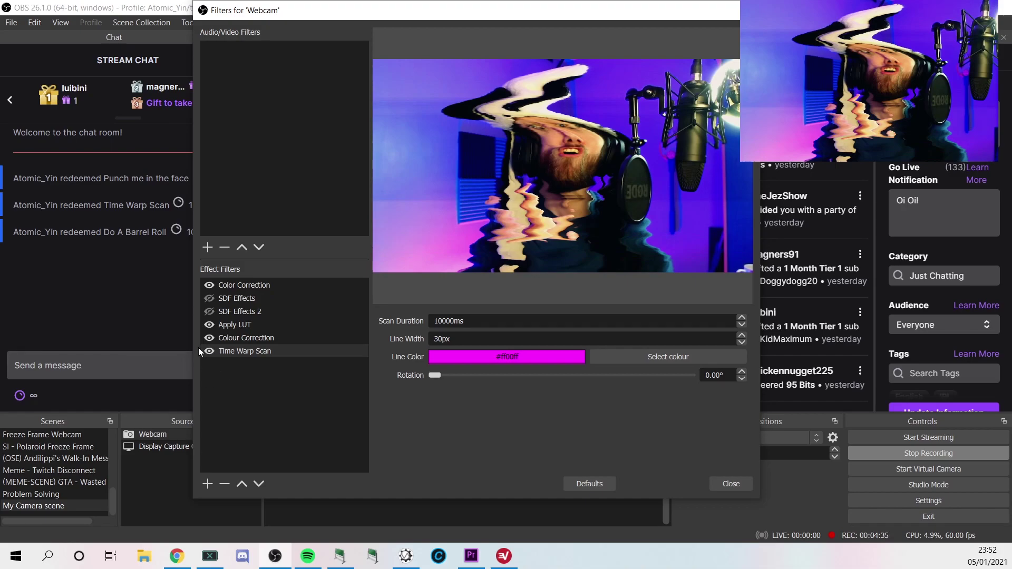
pyautogui.click(208, 352)
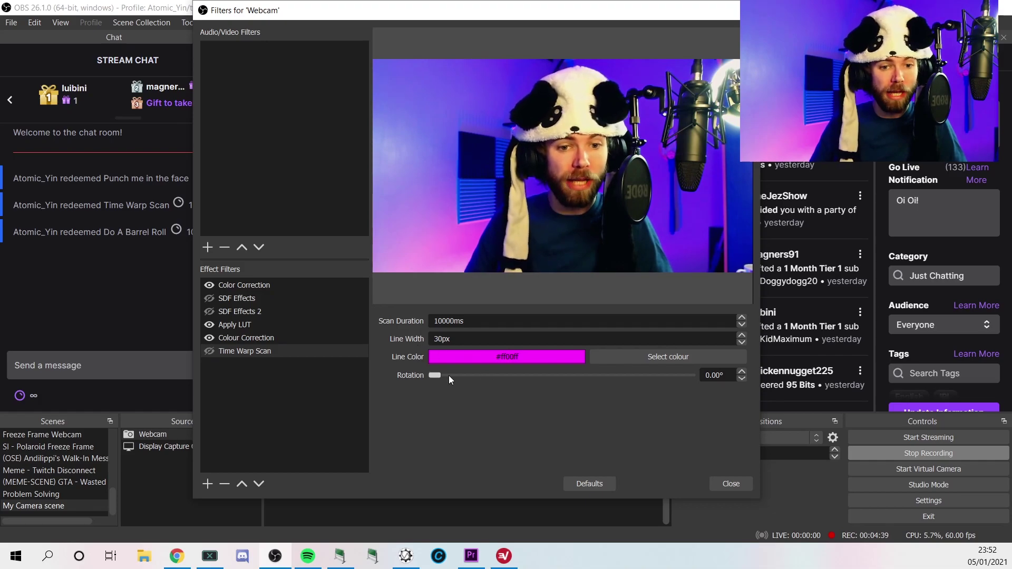
# Step: Test the Time Warp Scan filter with a 188° rotation, restore the rotation to 0°, and close the webcam filters
pyautogui.moveTo(440, 376); pyautogui.dragTo(568, 384)
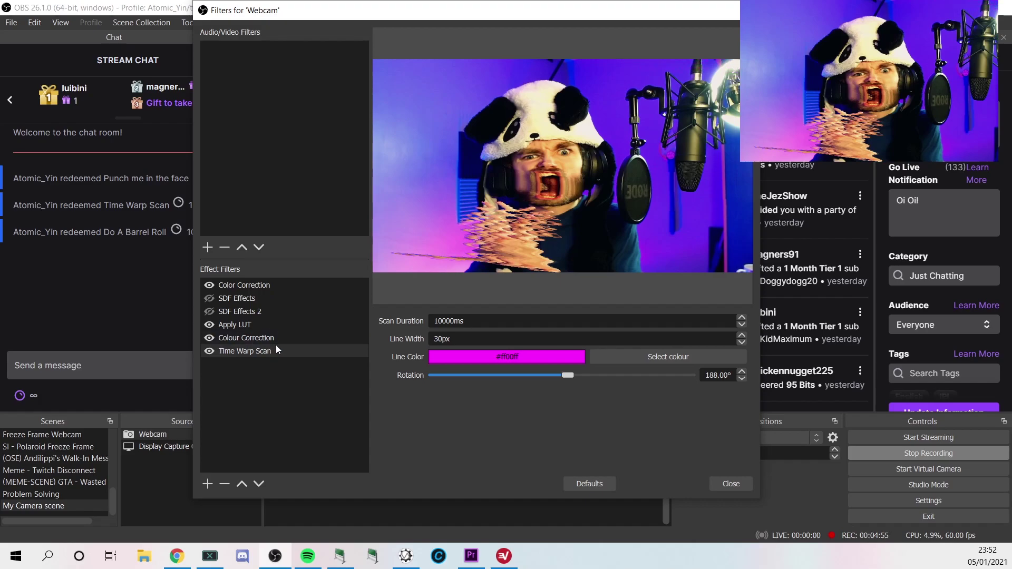
pyautogui.click(210, 351)
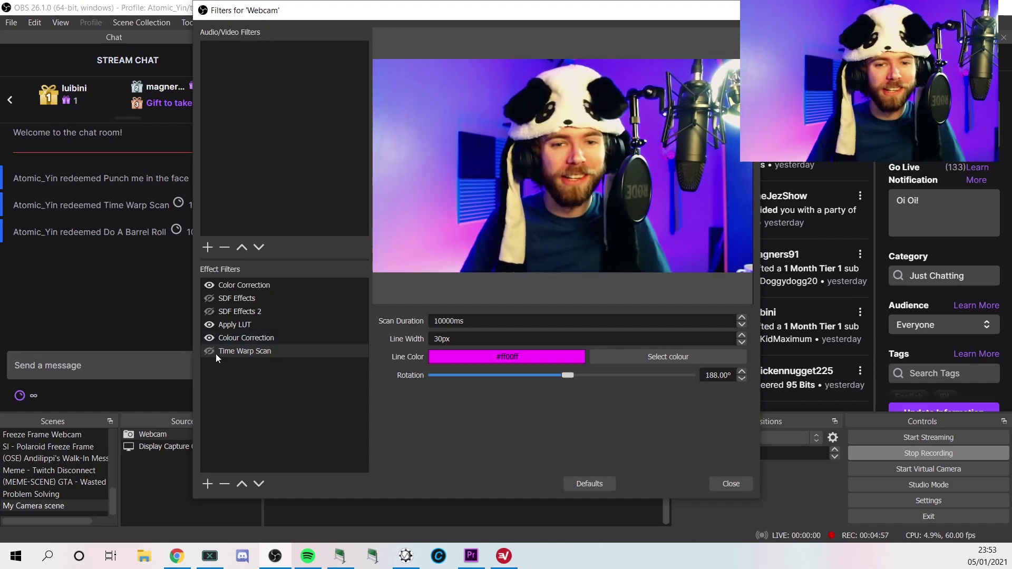
pyautogui.moveTo(572, 374); pyautogui.dragTo(317, 378)
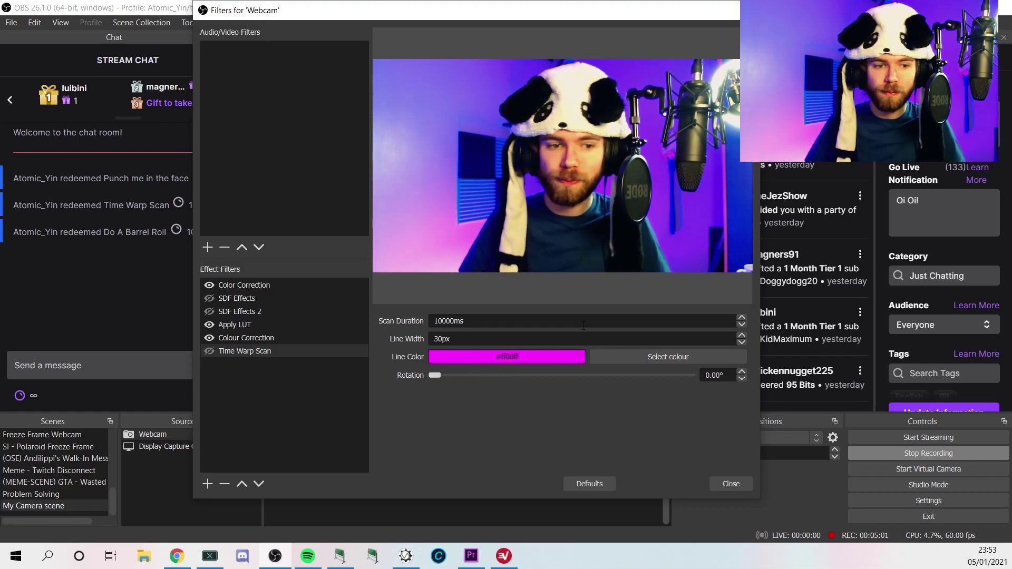
pyautogui.click(730, 484)
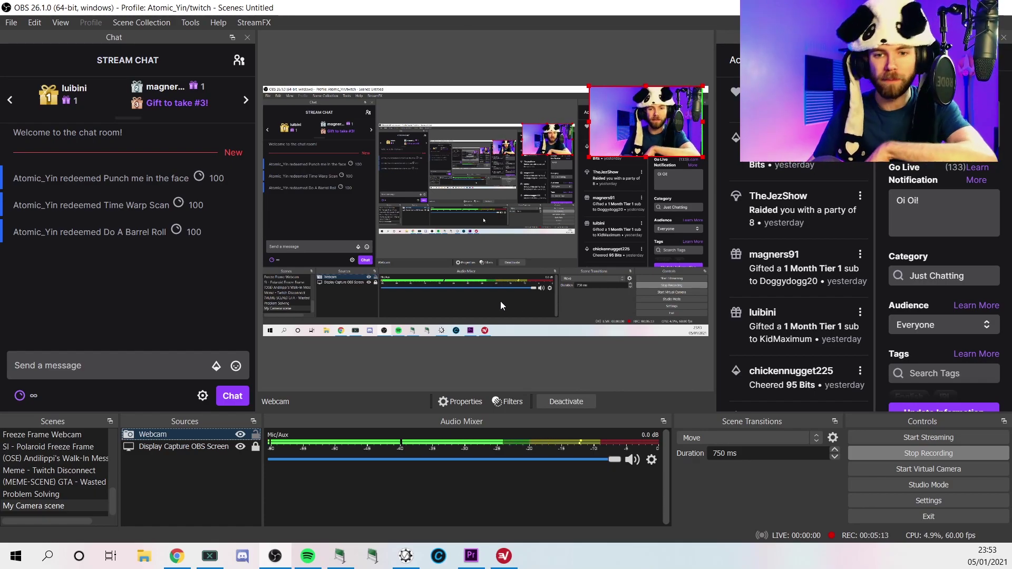
pyautogui.click(587, 225)
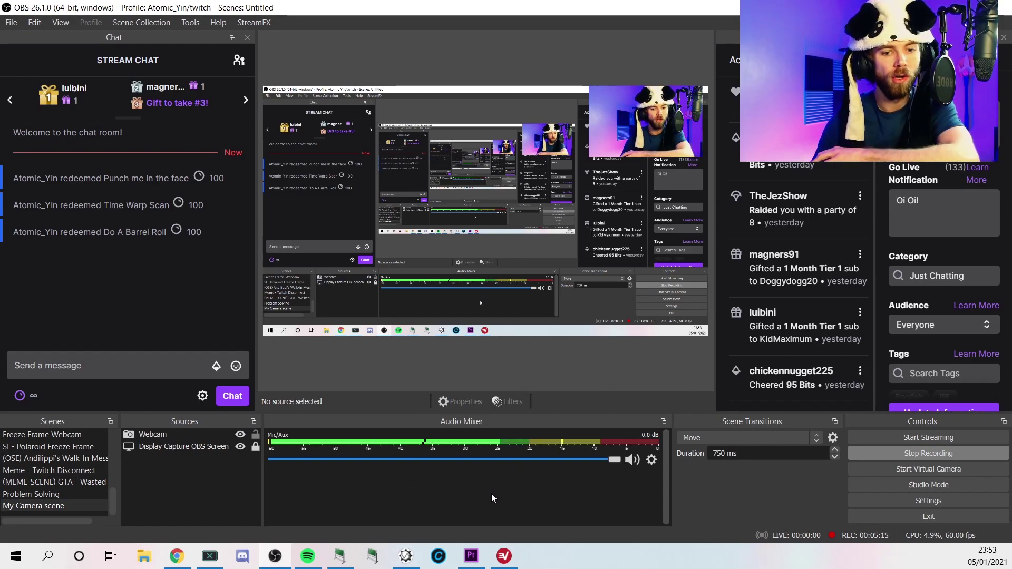
# Step: Switch to LioranBoard Receiver, open New Deck 21 for editing, and look at the Time warp Scan button's options
pyautogui.moveTo(354, 552)
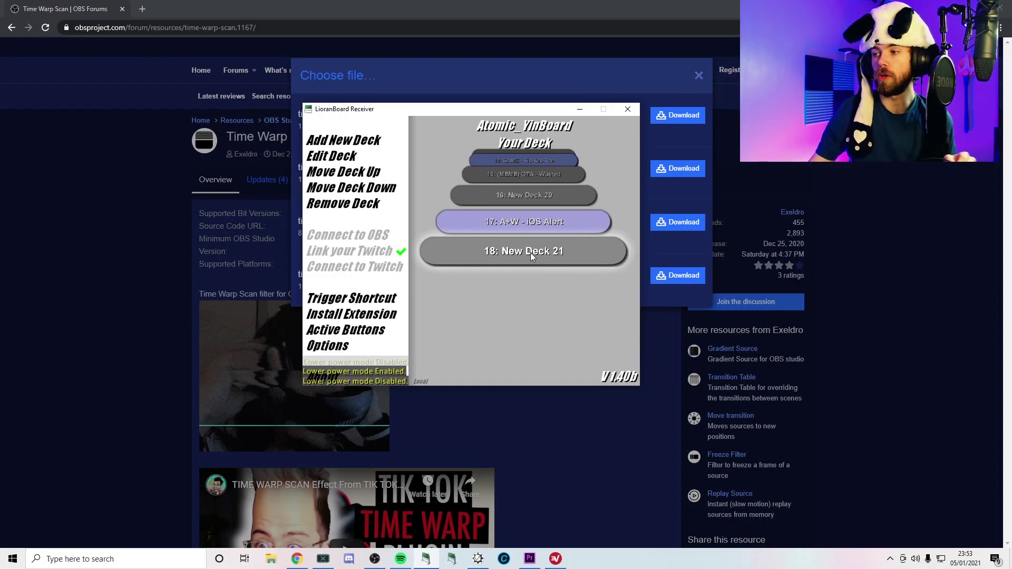
pyautogui.doubleClick(530, 252)
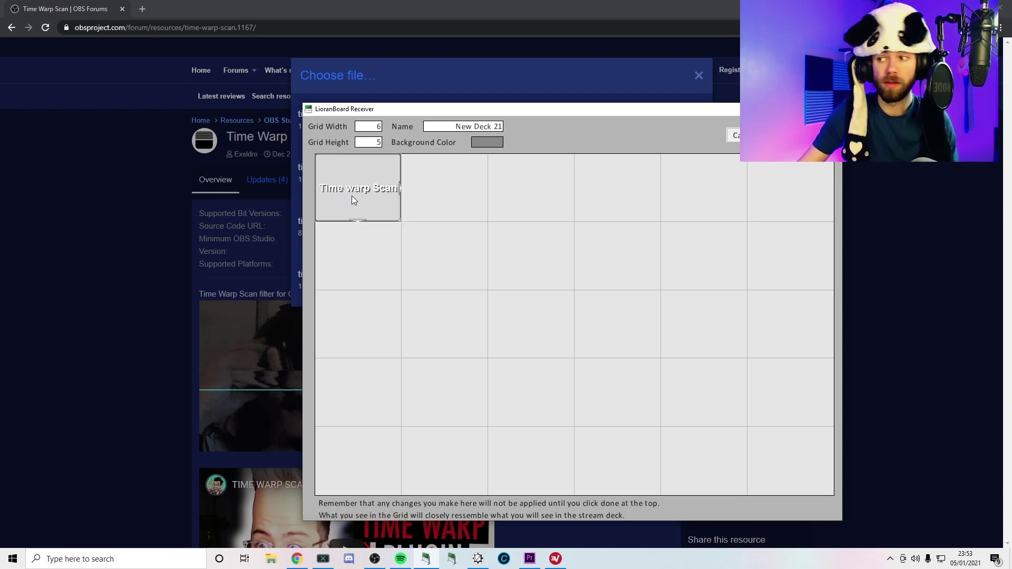
pyautogui.click(368, 195)
pyautogui.rightClick(368, 194)
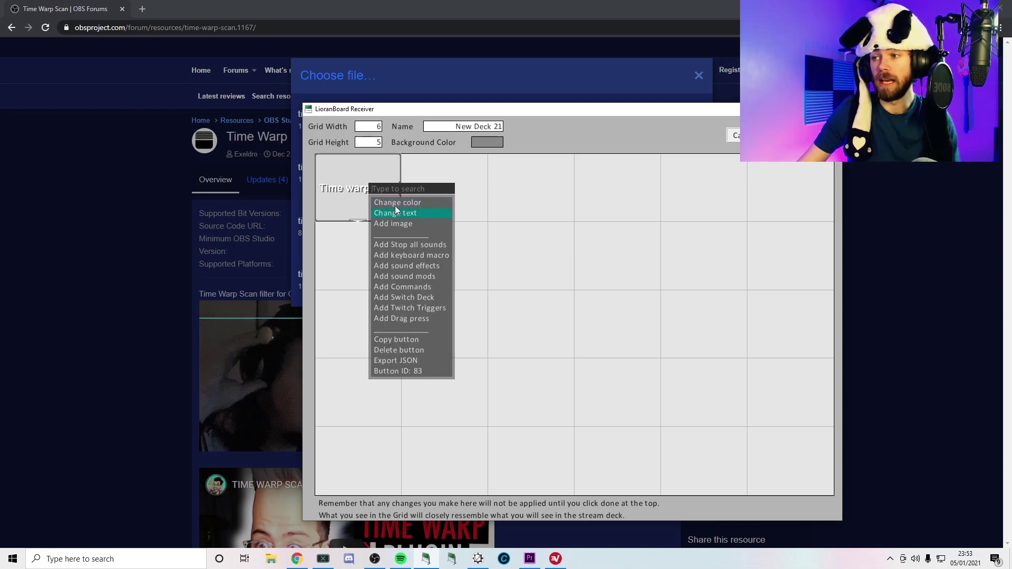
pyautogui.click(335, 173)
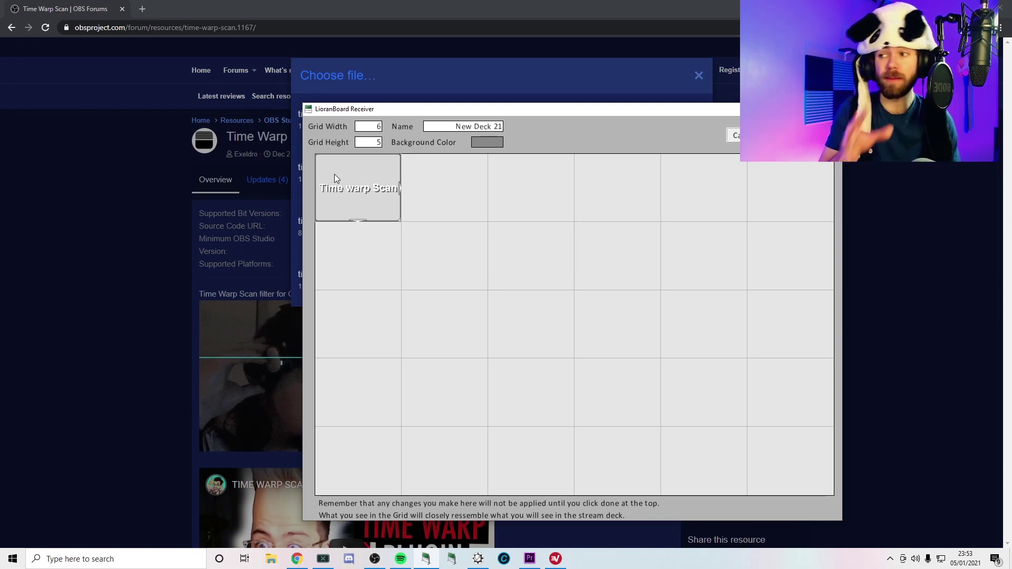
# Step: Give the Time warp Scan button a Twitch point redeem trigger named "Time warp scan" and add it to the request queue
pyautogui.rightClick(361, 191)
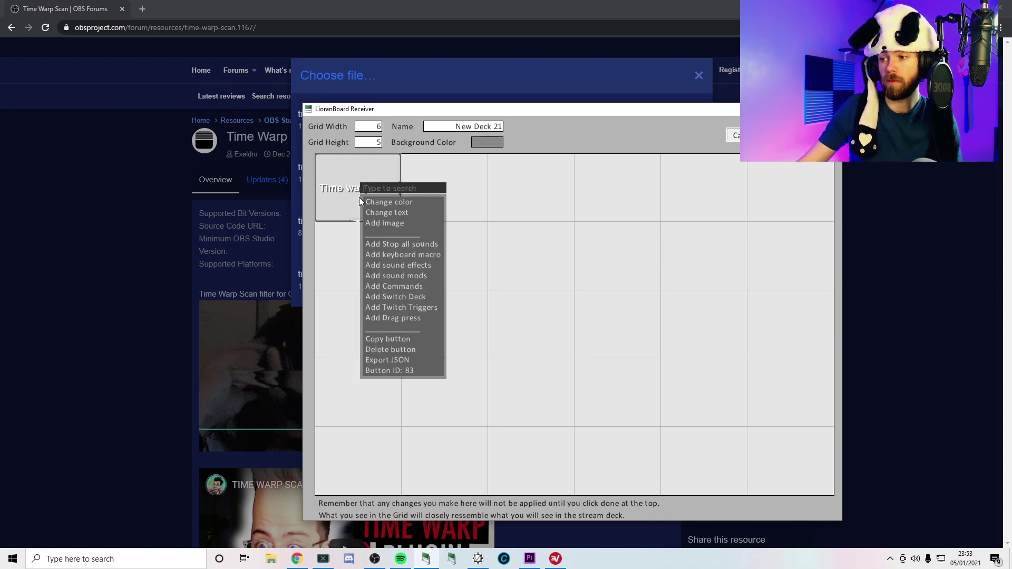
pyautogui.click(400, 308)
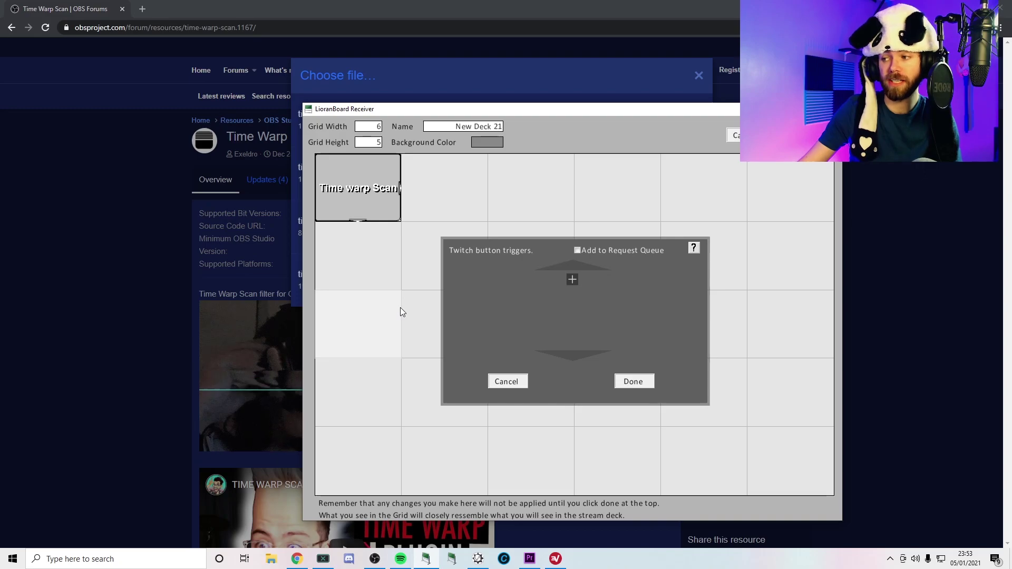
pyautogui.click(573, 280)
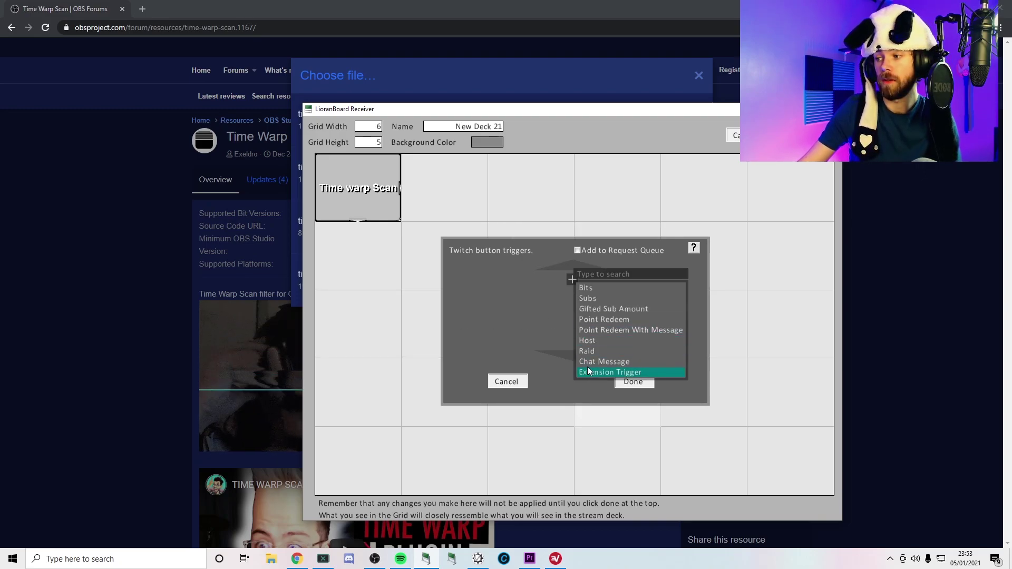
pyautogui.click(596, 322)
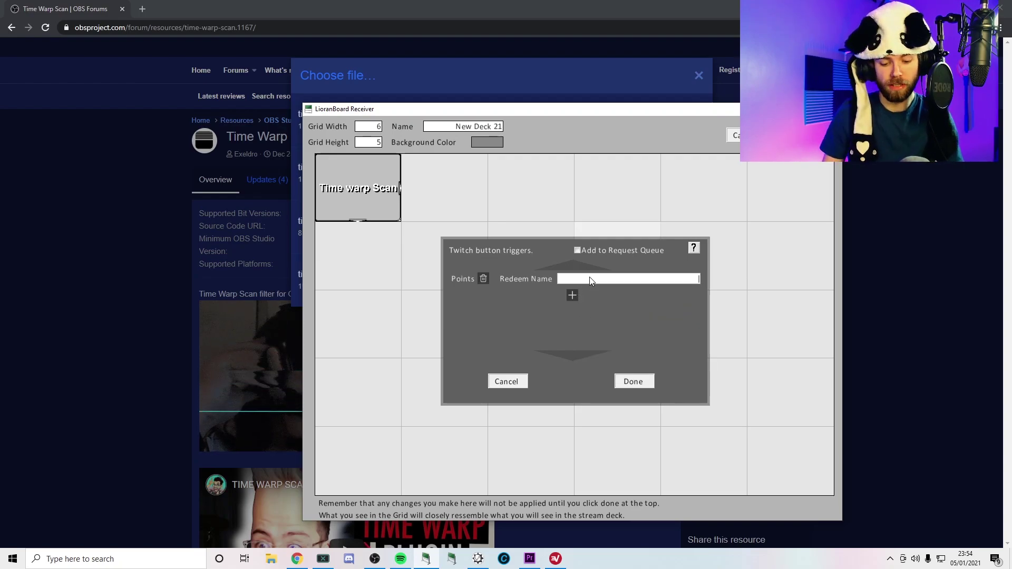
pyautogui.write('Time')
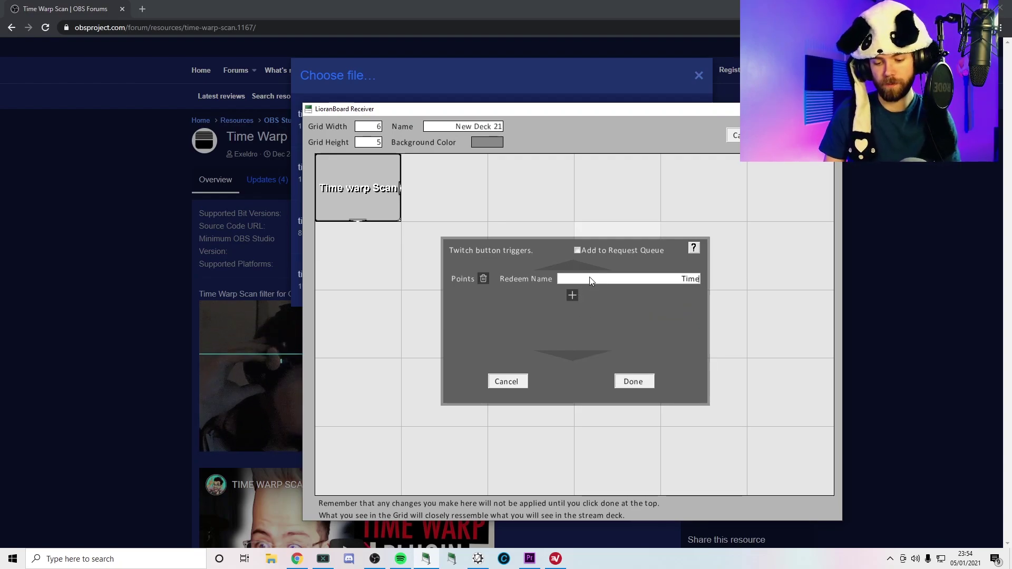
pyautogui.write(' w')
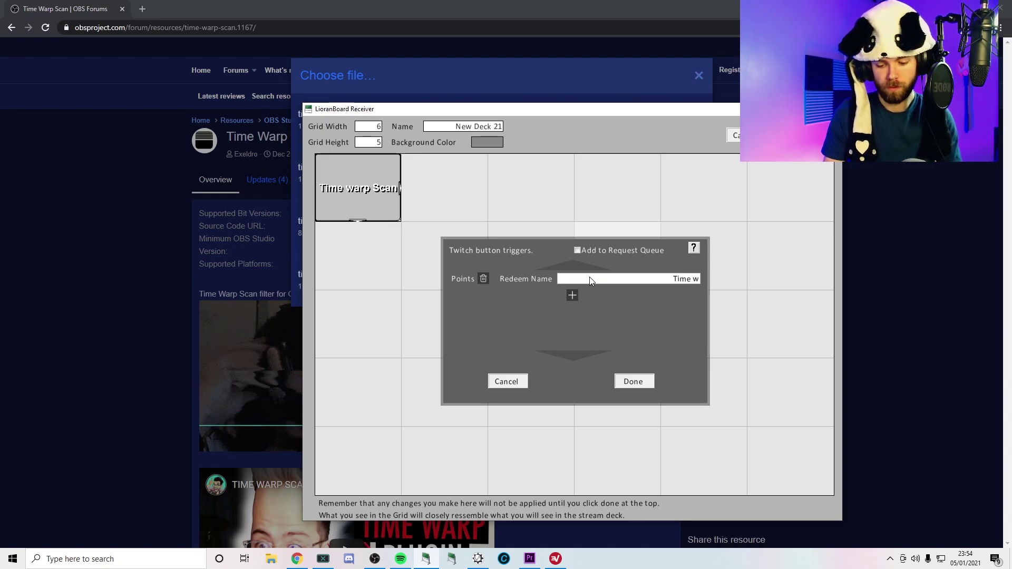
pyautogui.write('arp sd')
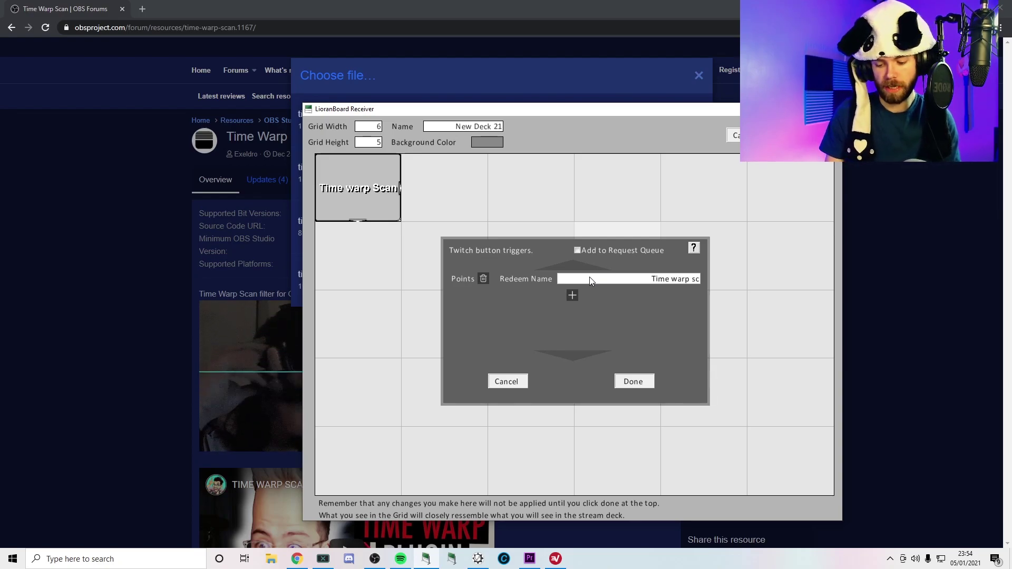
pyautogui.press('BackSpace')
pyautogui.write('can')
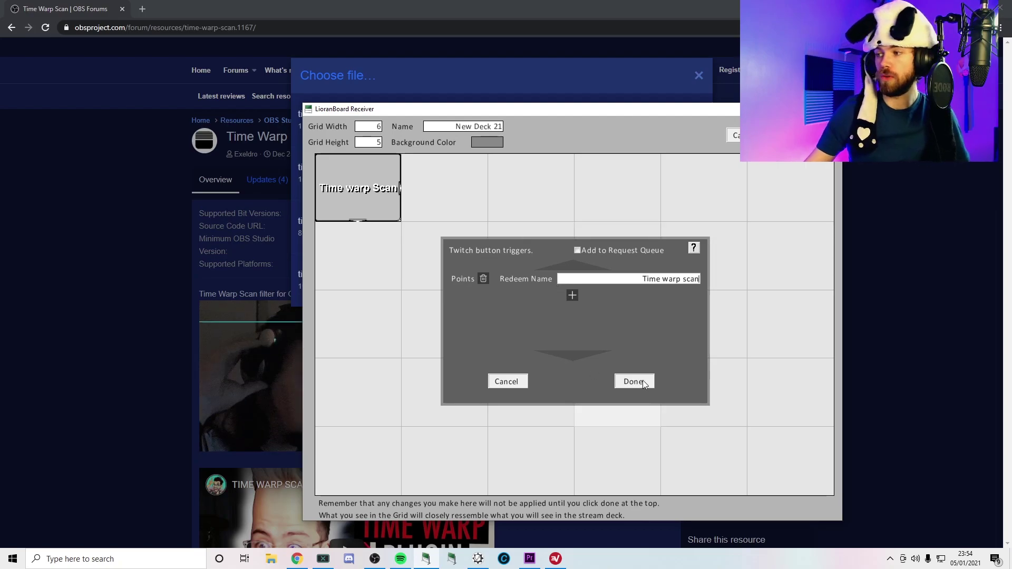
pyautogui.click(579, 251)
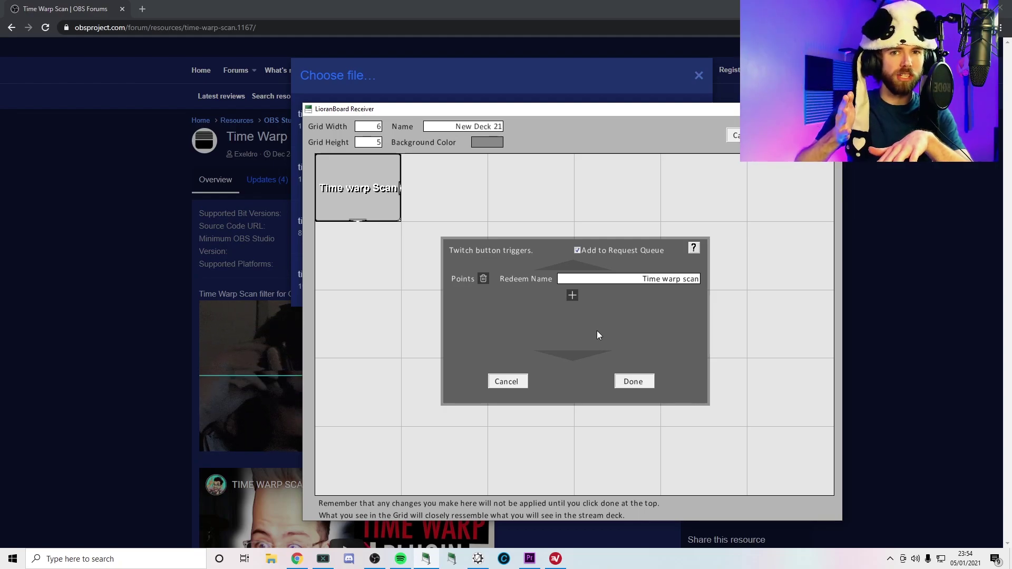
pyautogui.click(647, 383)
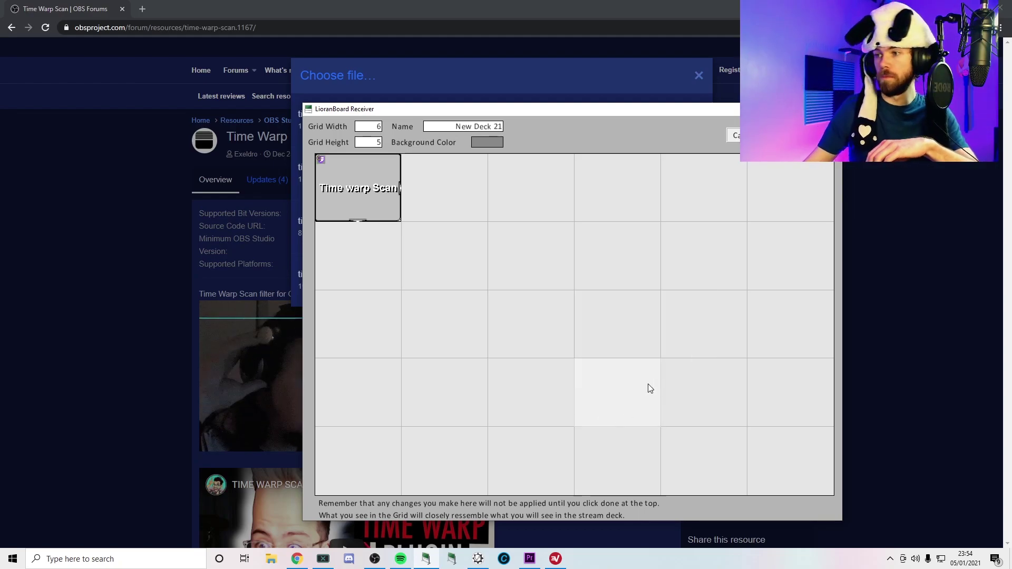
# Step: Add a Filter change visibility command to the Time warp Scan button, enabling the Webcam source's Time Warp Scan filter
pyautogui.rightClick(356, 194)
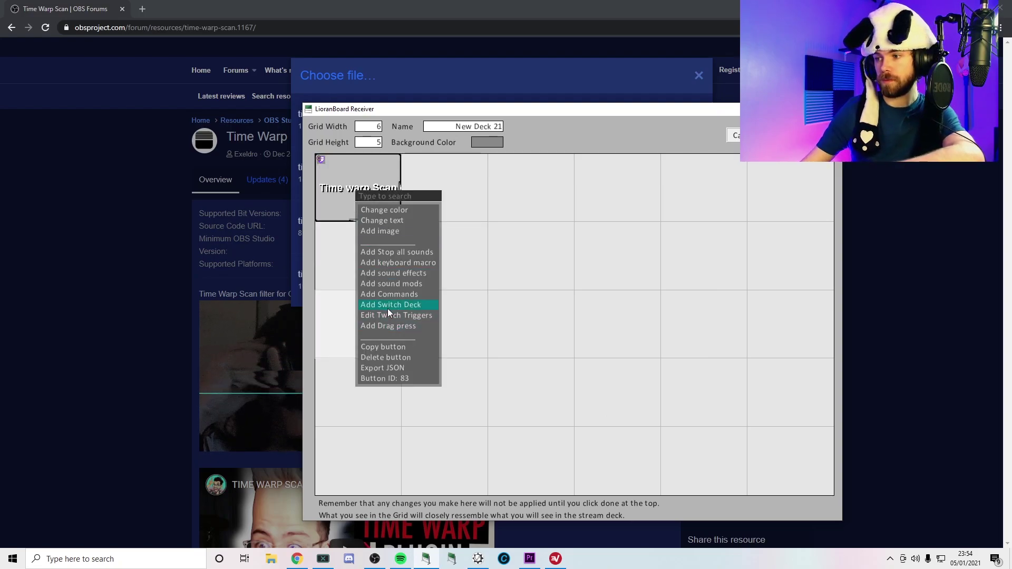
pyautogui.click(390, 295)
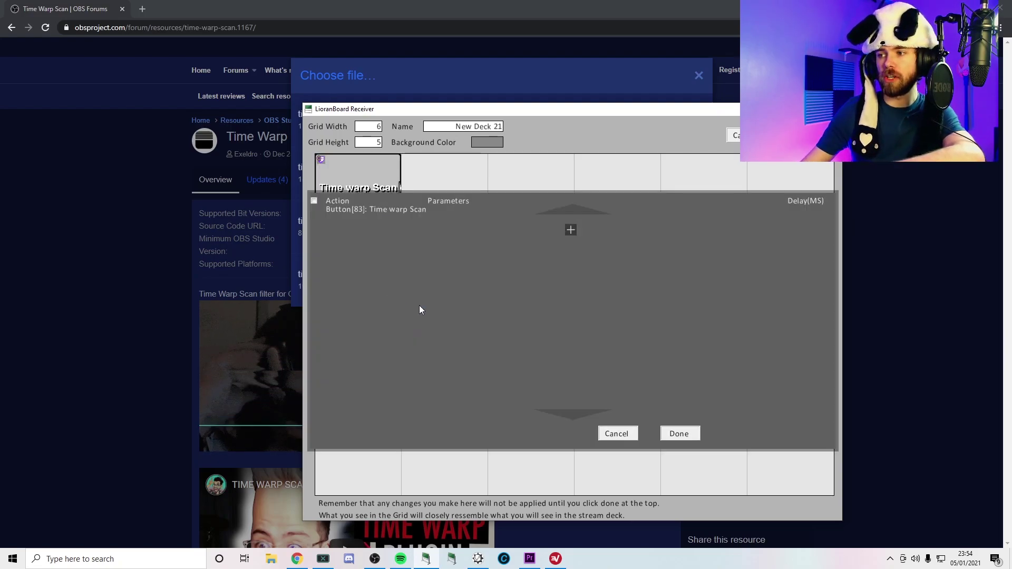
pyautogui.click(569, 230)
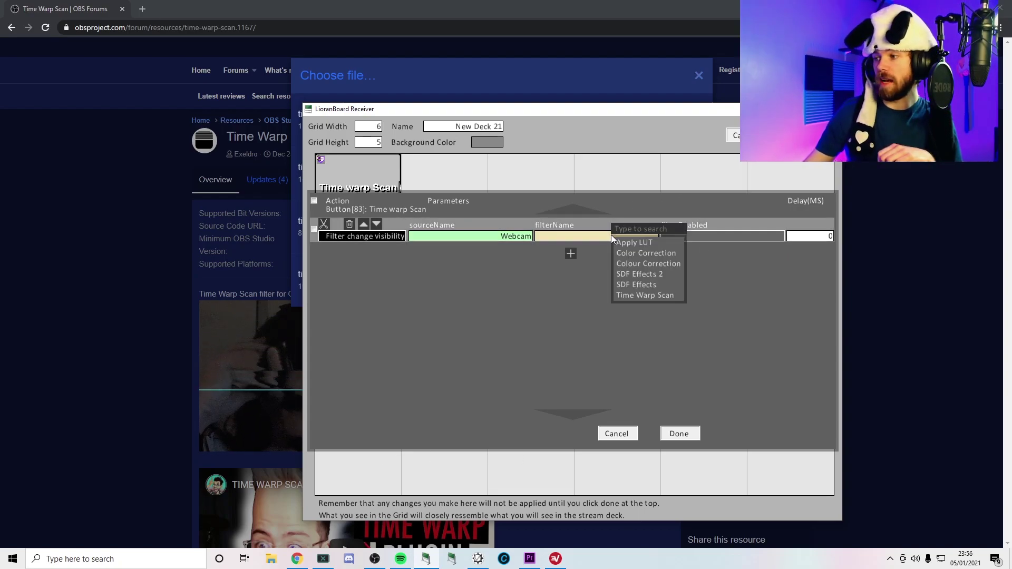
pyautogui.click(611, 236)
pyautogui.click(633, 297)
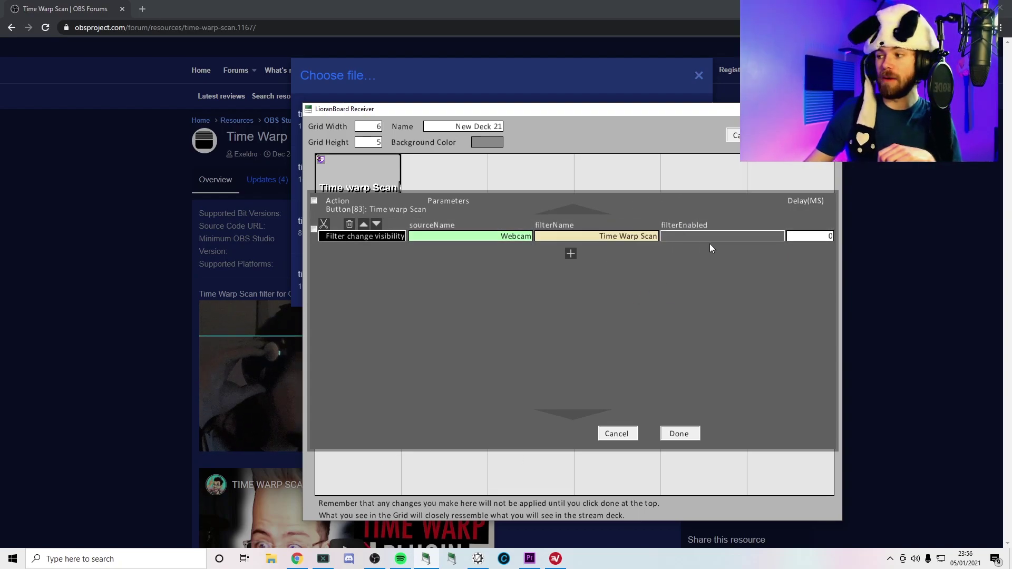
pyautogui.click(732, 236)
pyautogui.click(746, 250)
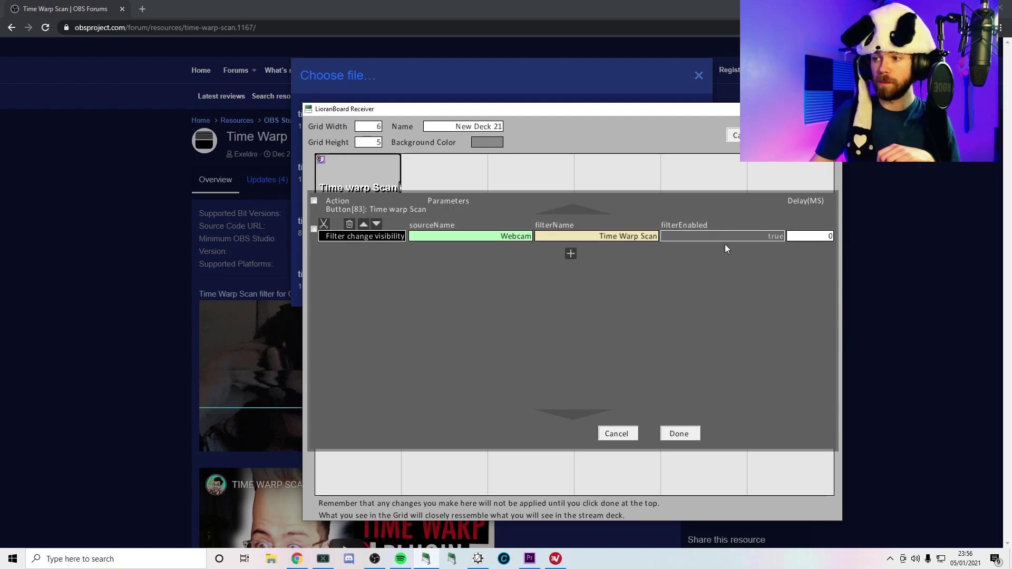
# Step: Duplicate the filter command with filterEnabled set to false and a 10000 ms delay, and save the button and deck changes
pyautogui.click(324, 225)
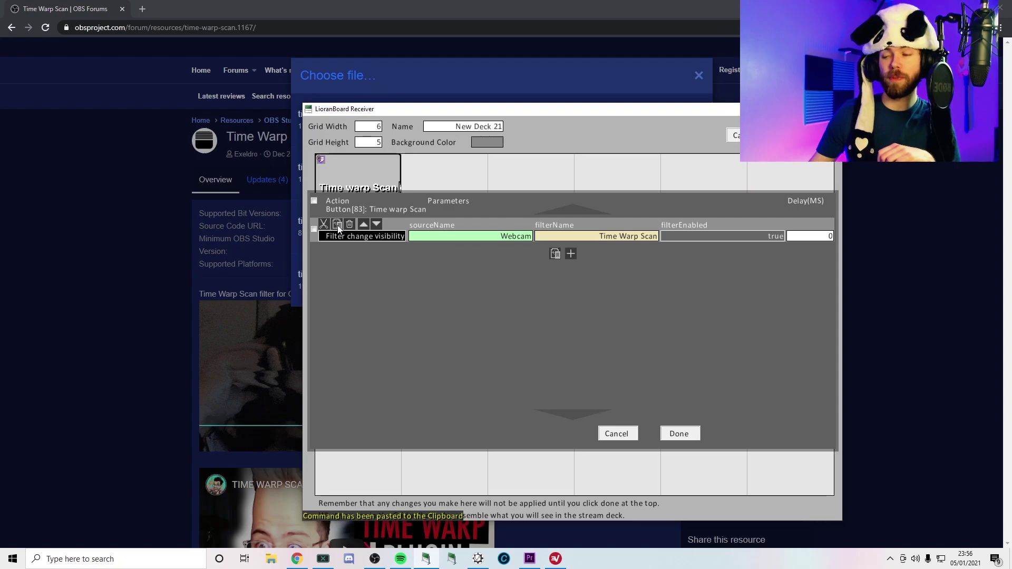
pyautogui.click(337, 226)
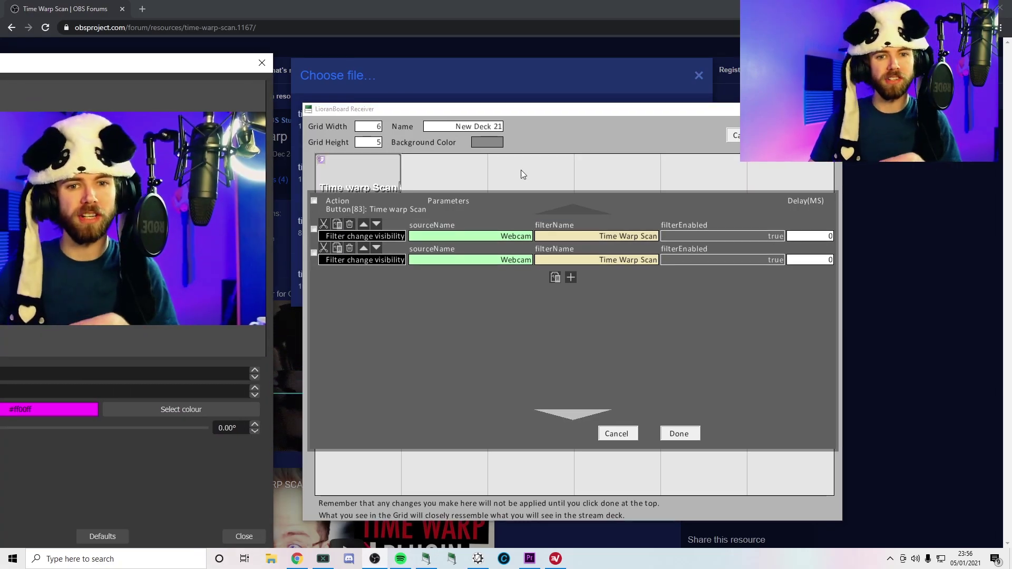
pyautogui.click(782, 263)
pyautogui.click(794, 276)
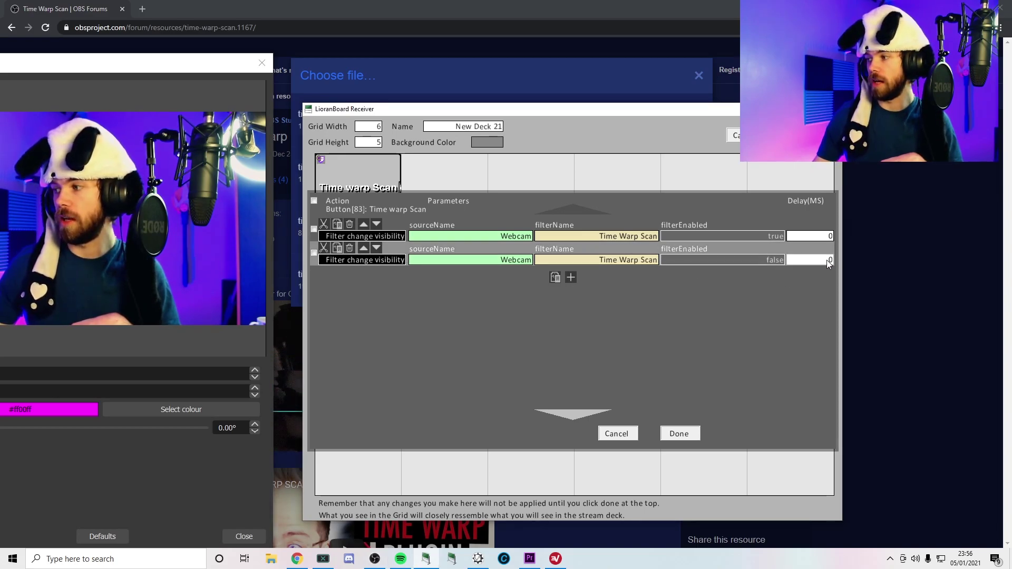
pyautogui.click(826, 261)
pyautogui.write('1000')
pyautogui.click(827, 325)
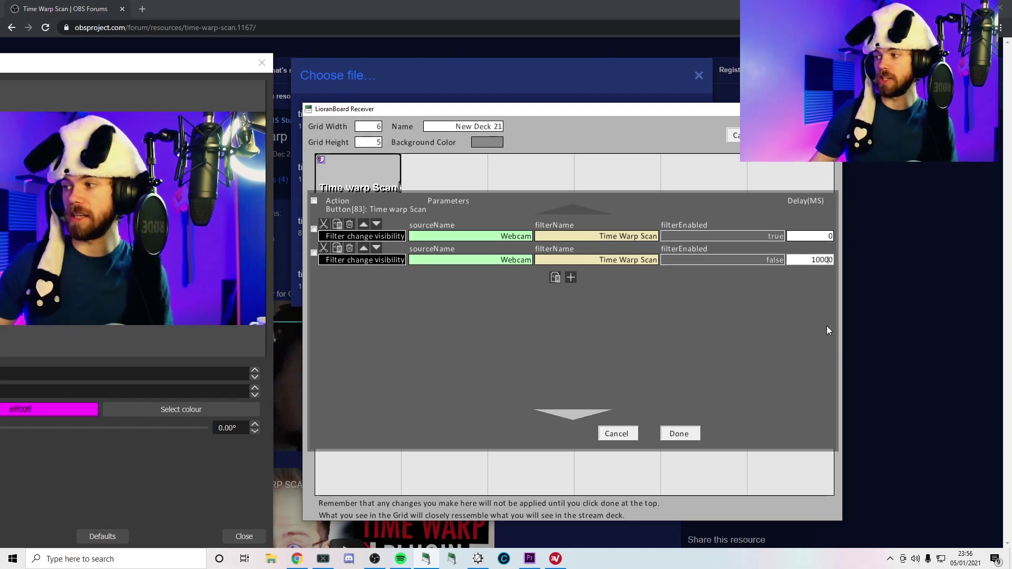
pyautogui.click(680, 434)
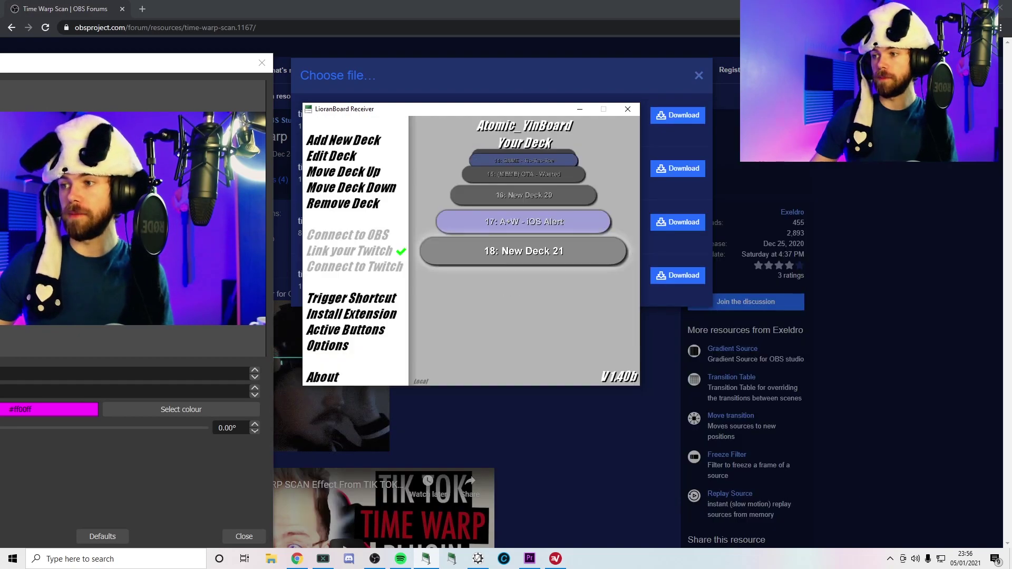
pyautogui.click(778, 135)
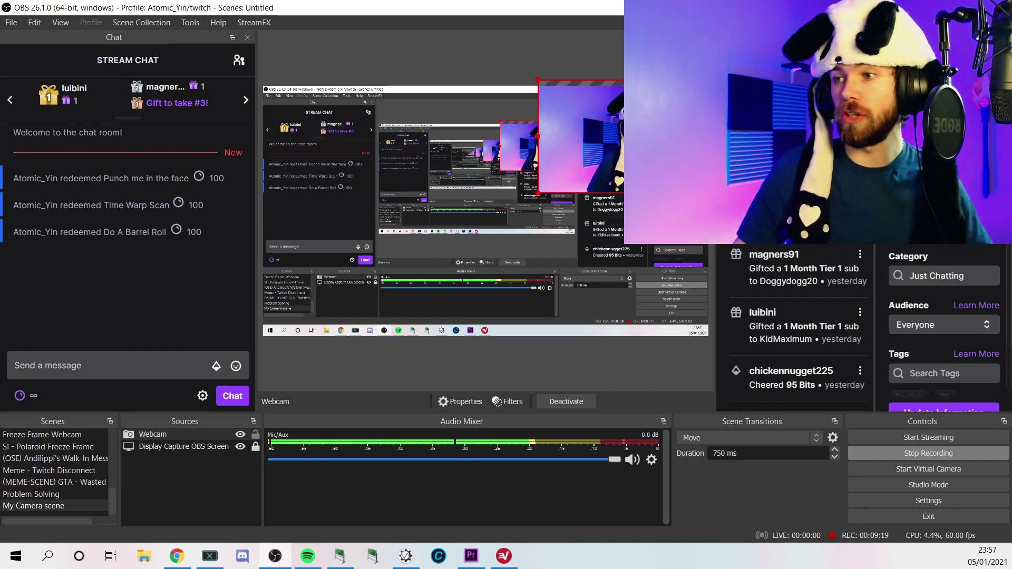
# Step: In OBS, change the captured display of the Display Capture OBS Screen source
pyautogui.click(210, 447)
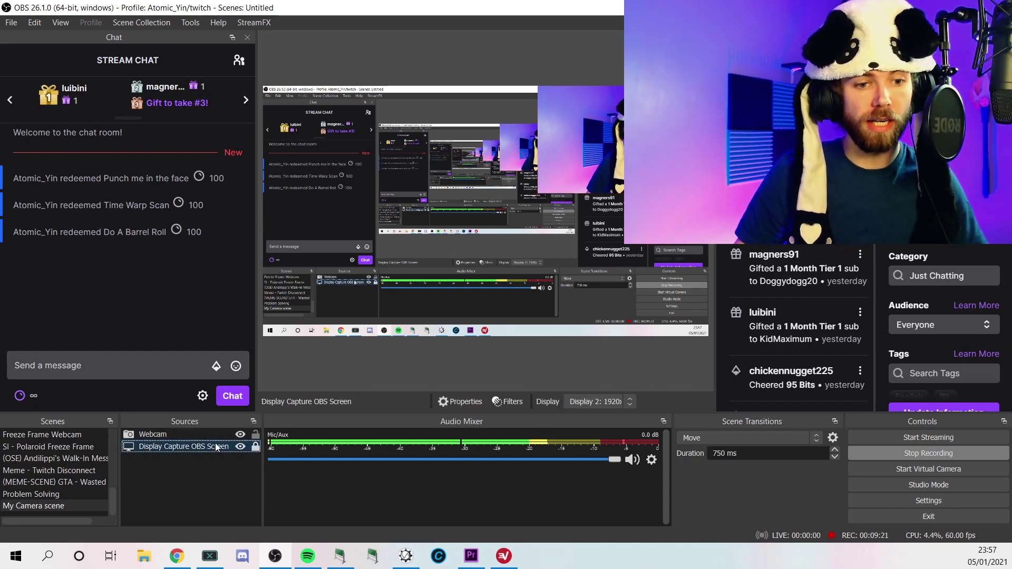
pyautogui.click(584, 400)
pyautogui.click(585, 418)
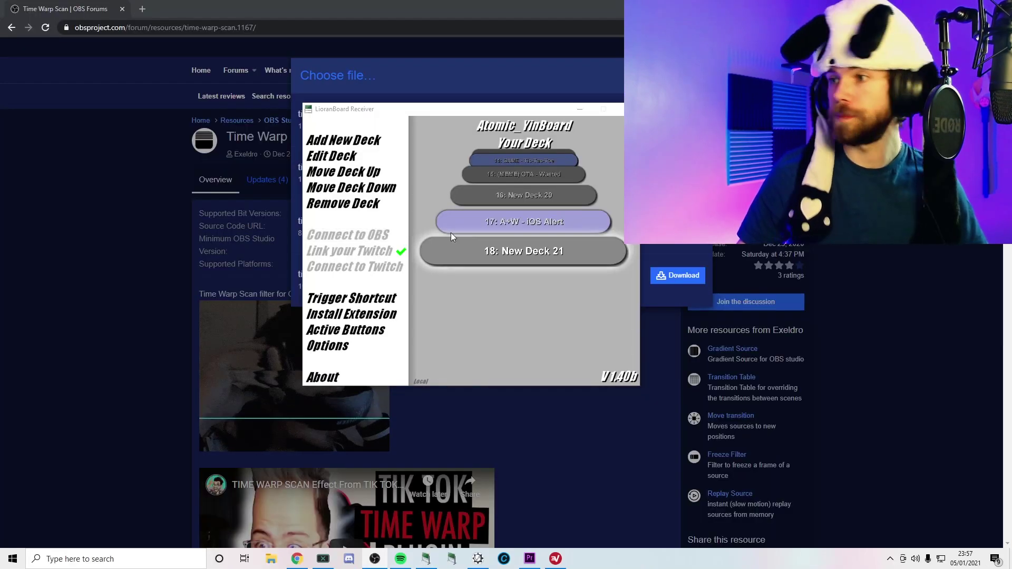
# Step: Switch to the browser, load Twitch in a new tab, and open the chat on the streamer's own channel
pyautogui.click(144, 9)
pyautogui.click(175, 29)
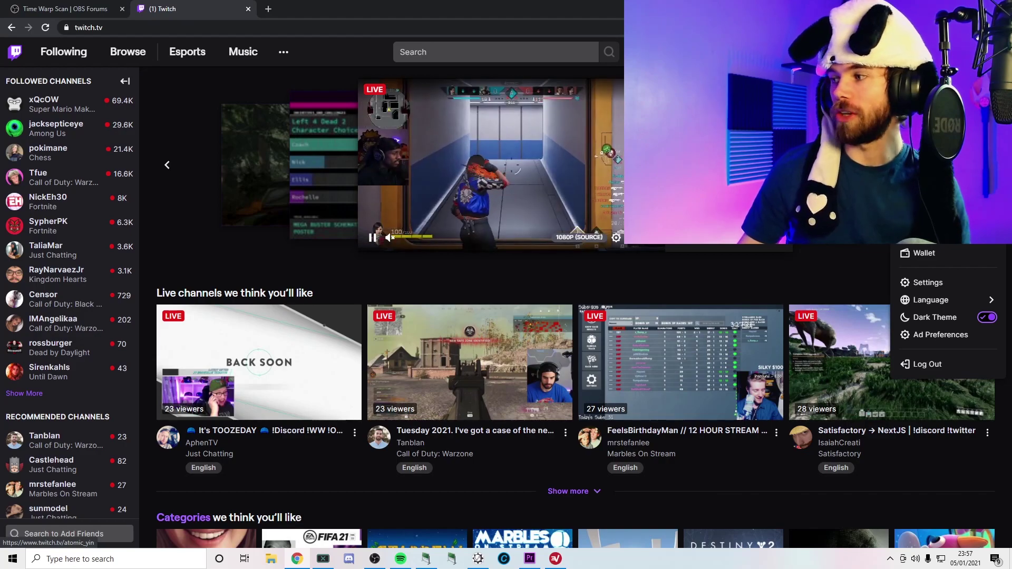
pyautogui.click(920, 153)
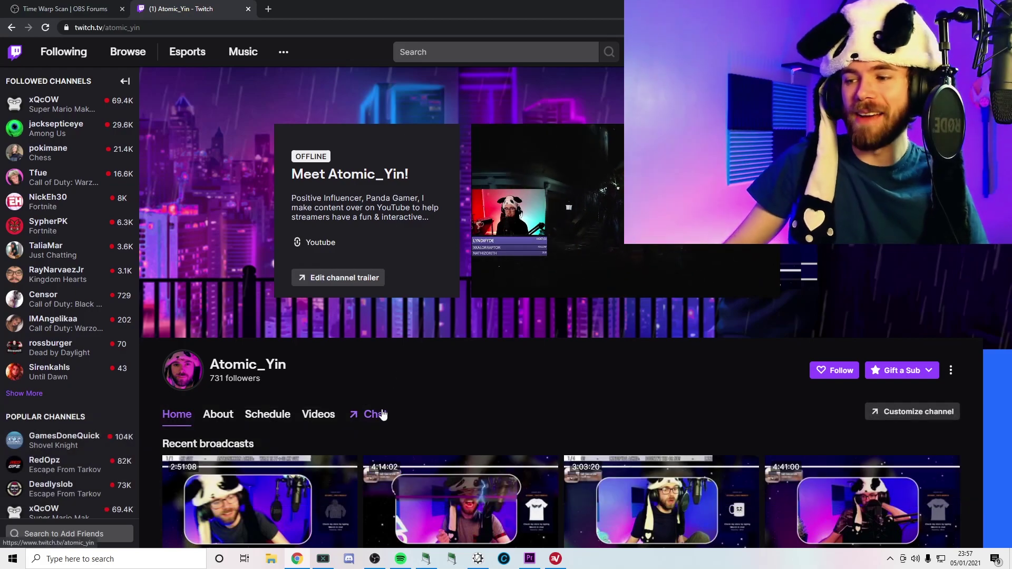
pyautogui.click(382, 414)
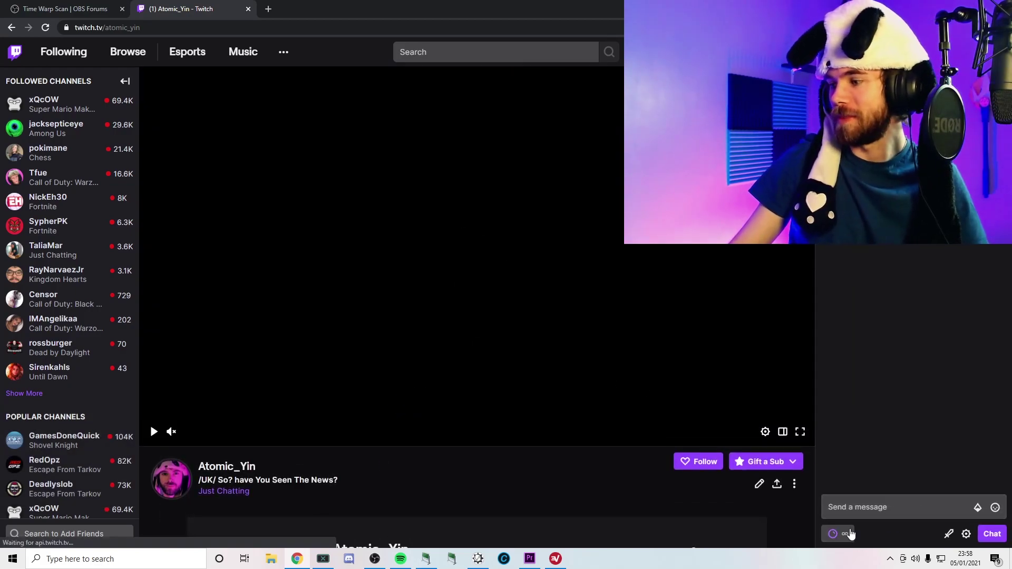
# Step: Go from the channel's rewards in chat to the Manage Rewards & Challenges page of the Creator Dashboard
pyautogui.click(840, 534)
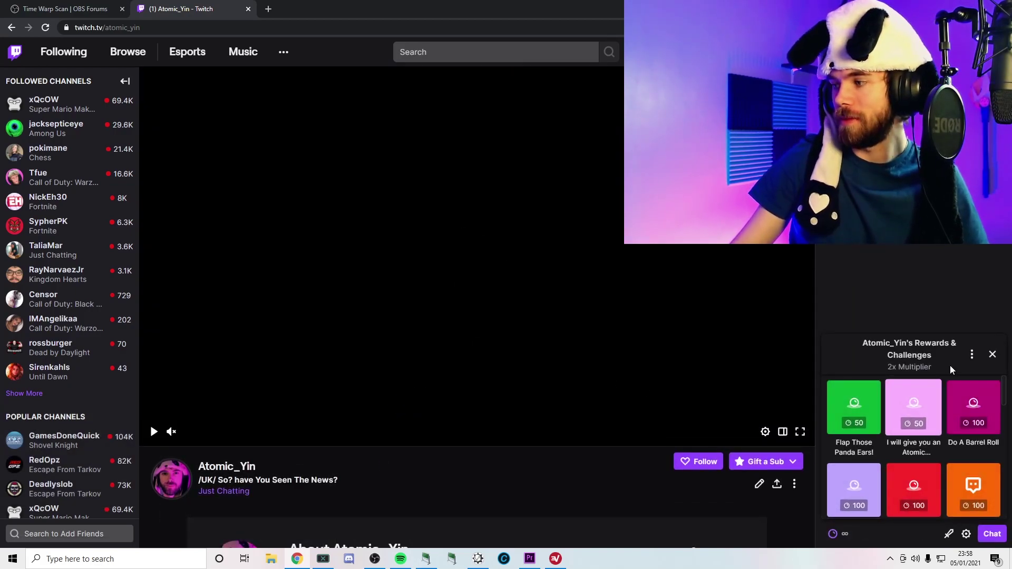
pyautogui.click(972, 358)
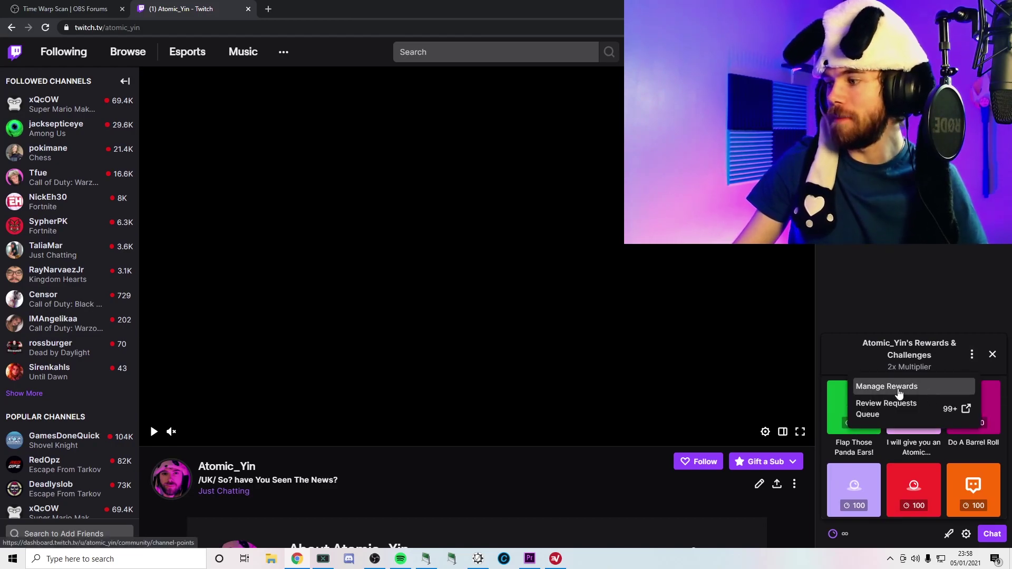
pyautogui.click(895, 389)
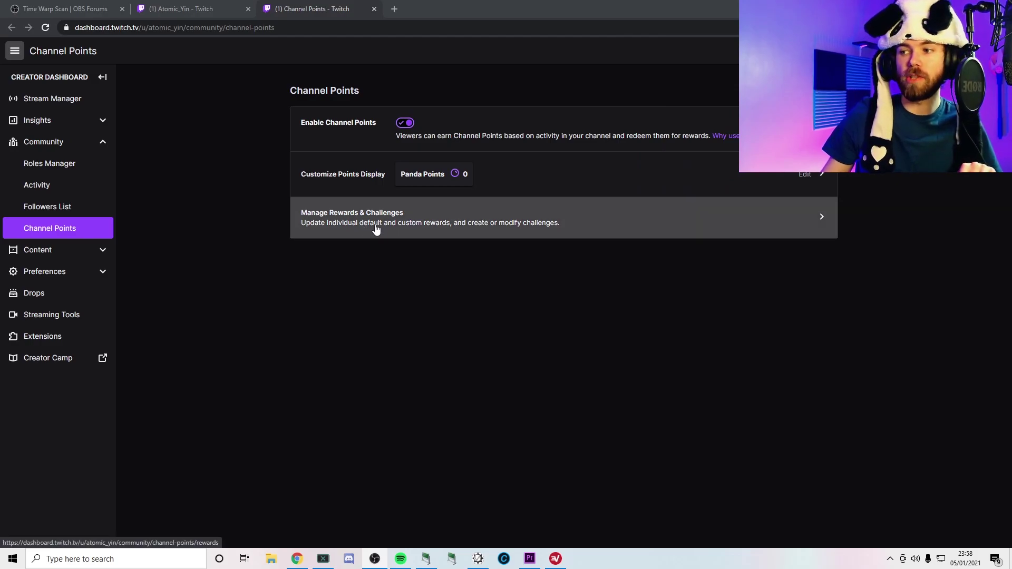
pyautogui.click(376, 227)
# Step: Create a new custom channel point reward named "Time warp Scan" with a cost of 200
pyautogui.scroll(-5, 352, 308)
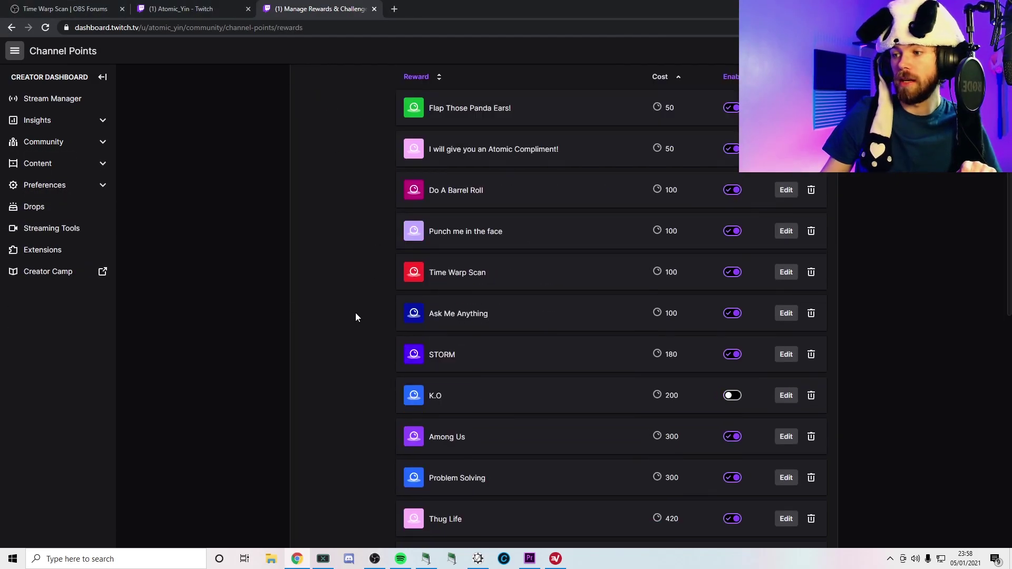
pyautogui.scroll(-6, 478, 240)
pyautogui.scroll(2, 524, 486)
pyautogui.scroll(-4, 508, 276)
pyautogui.scroll(-4, 459, 365)
pyautogui.click(457, 293)
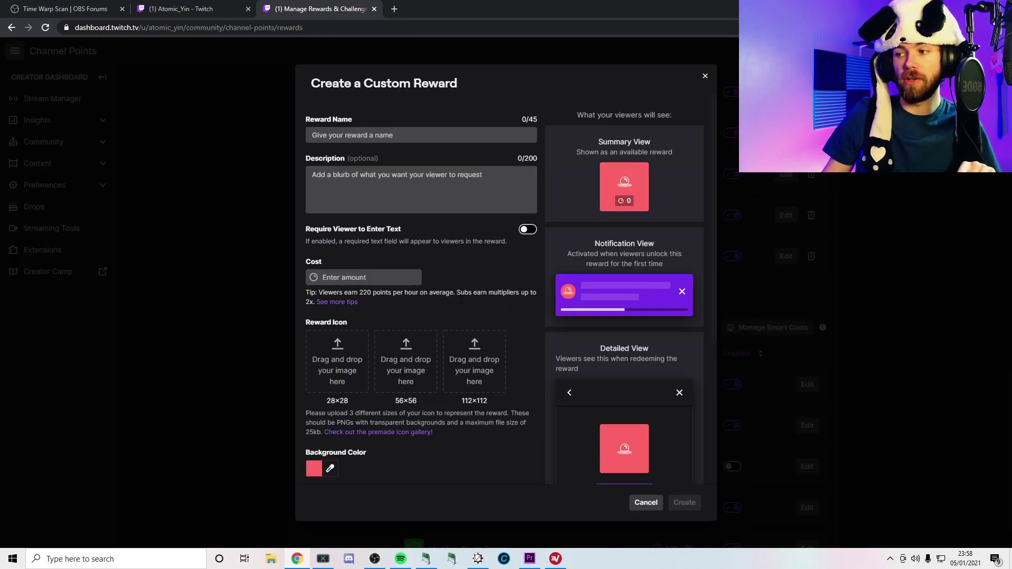
pyautogui.click(393, 136)
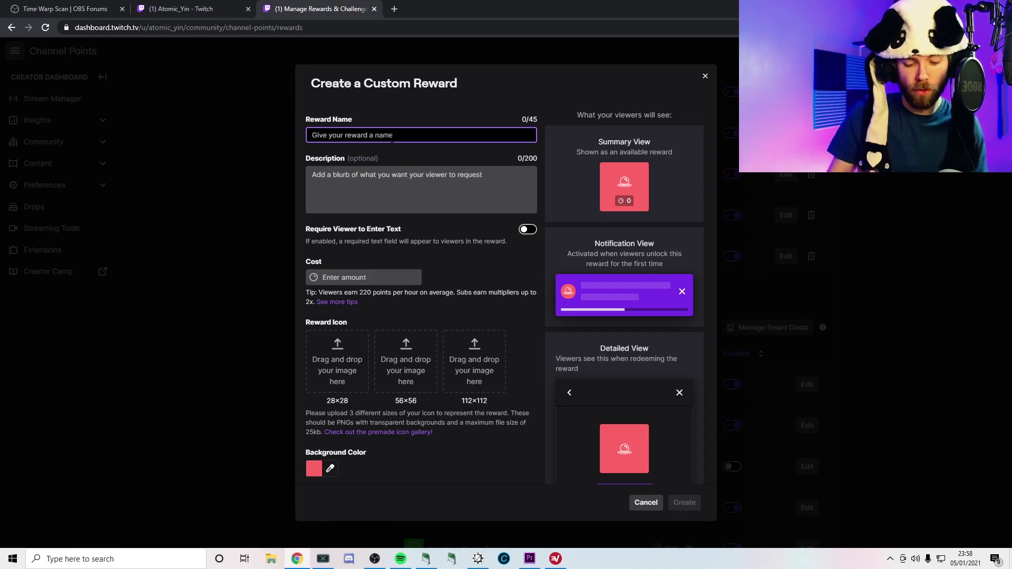
pyautogui.write('Time warp Scan')
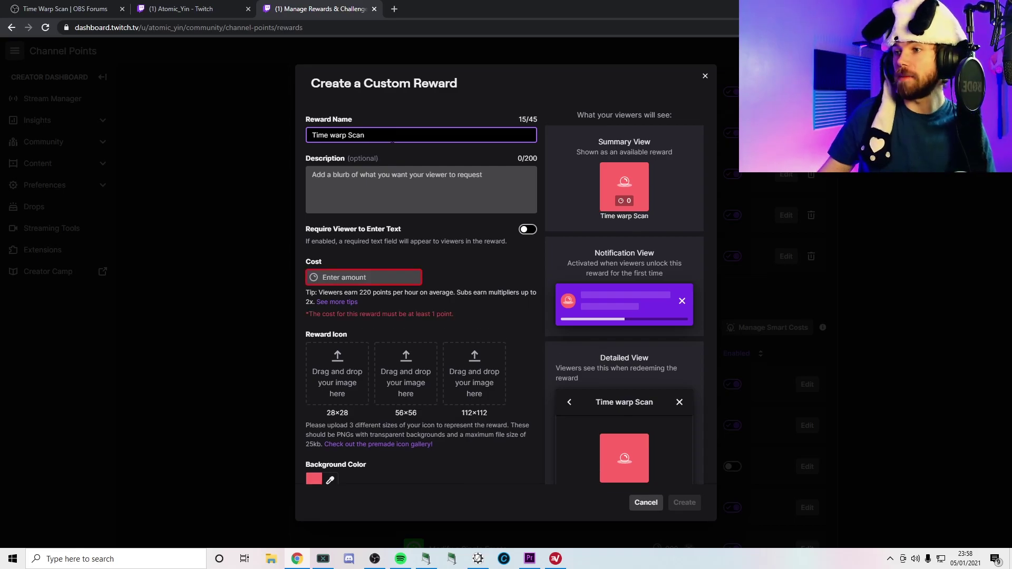
pyautogui.click(372, 277)
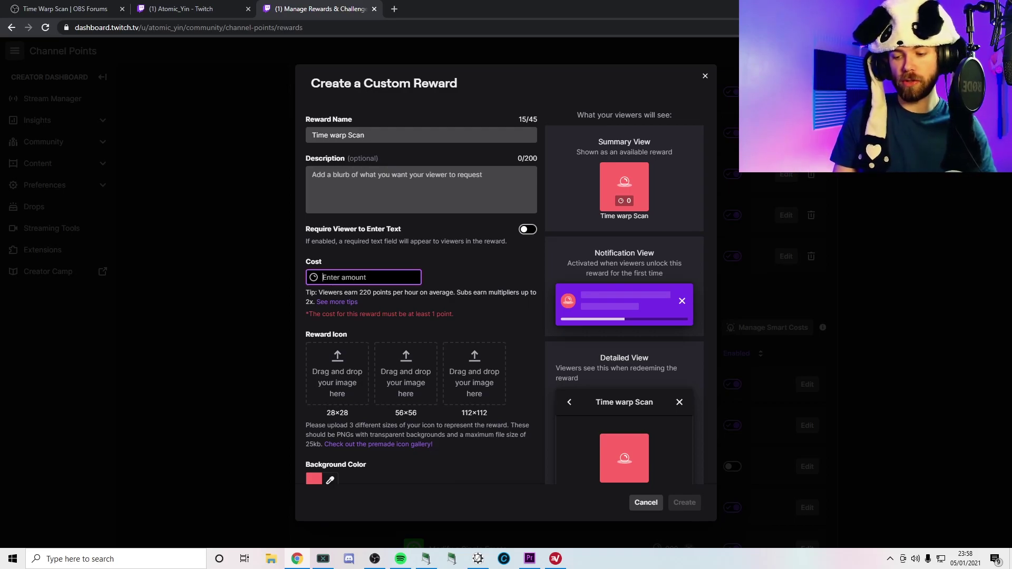
pyautogui.write('200')
pyautogui.click(684, 502)
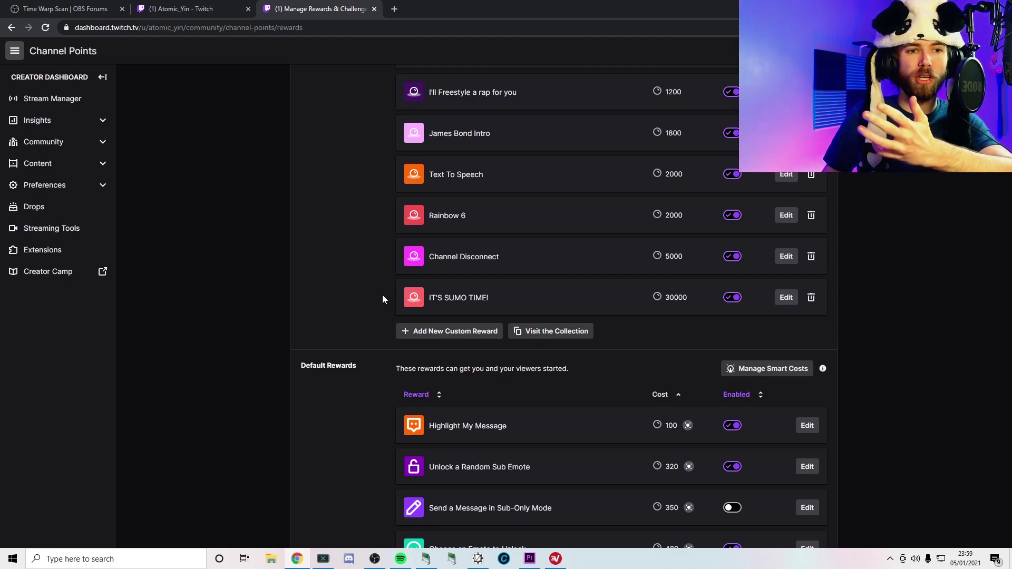
# Step: In LioranBoard Receiver, set the Twitch points trigger of New Deck 21's Time warp Scan button to redeem name "Time warp scan1" and save the deck
pyautogui.scroll(8, 368, 302)
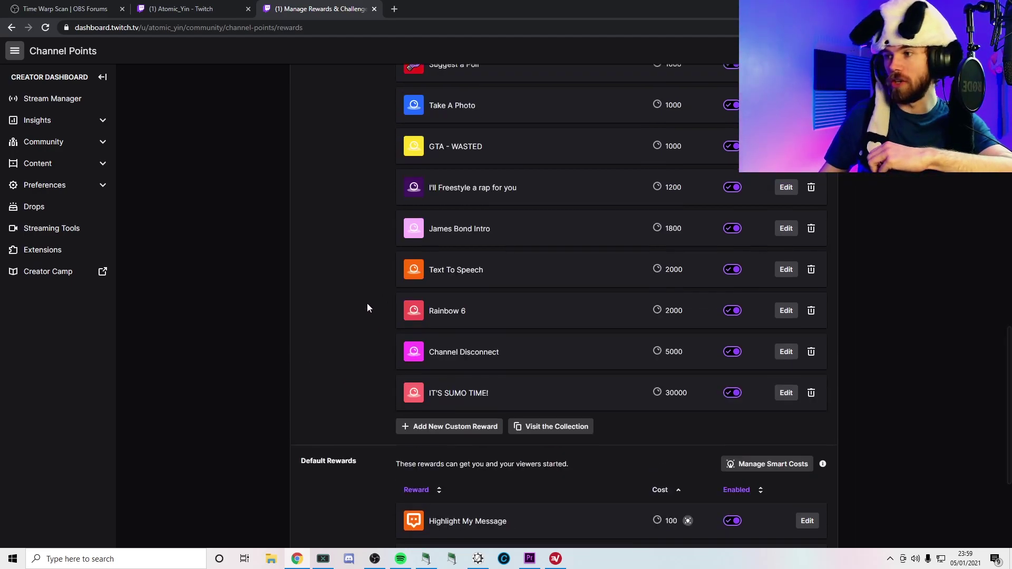
pyautogui.scroll(4, 429, 272)
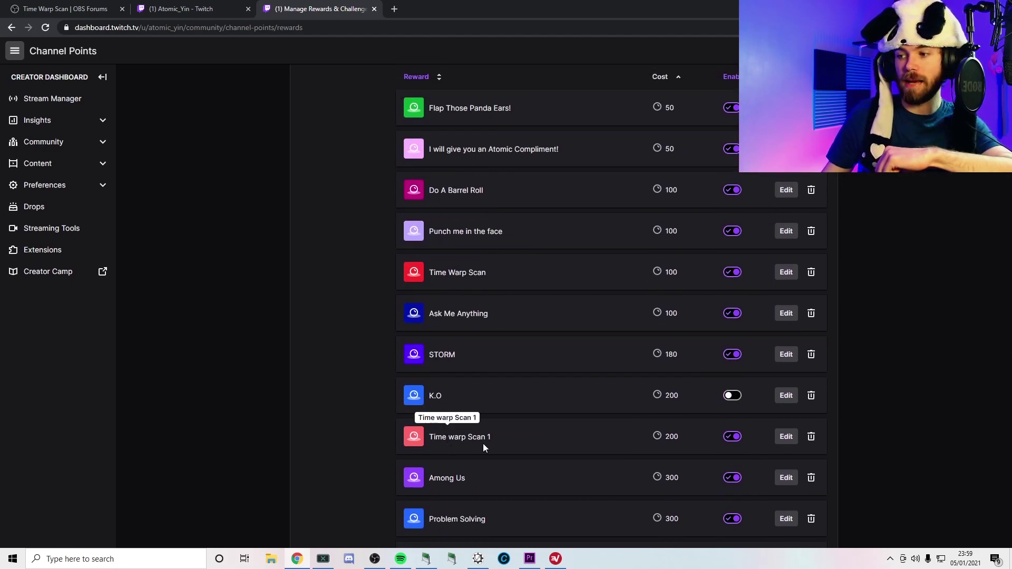
pyautogui.click(422, 563)
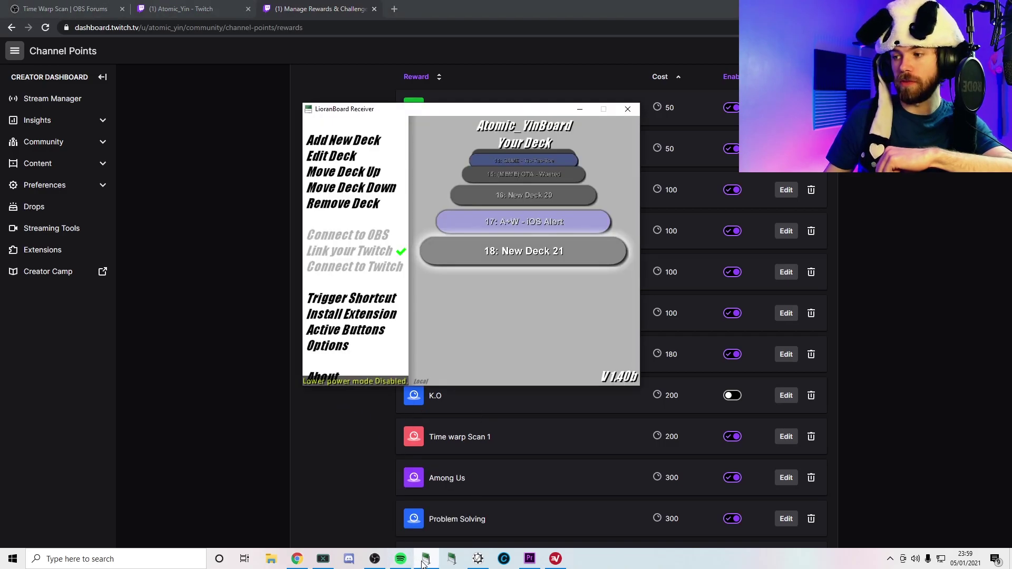
pyautogui.click(515, 253)
pyautogui.rightClick(361, 214)
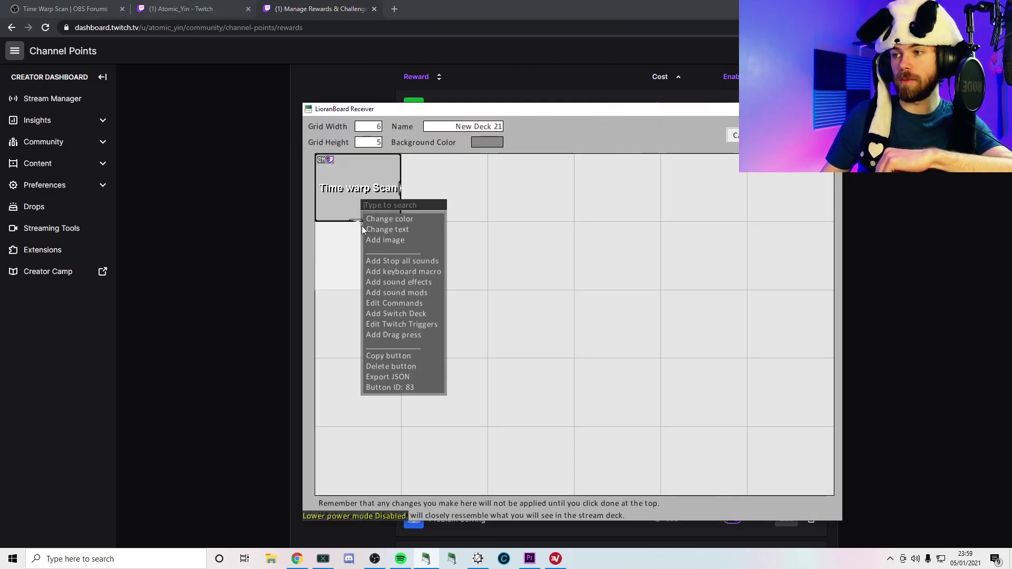
pyautogui.click(399, 324)
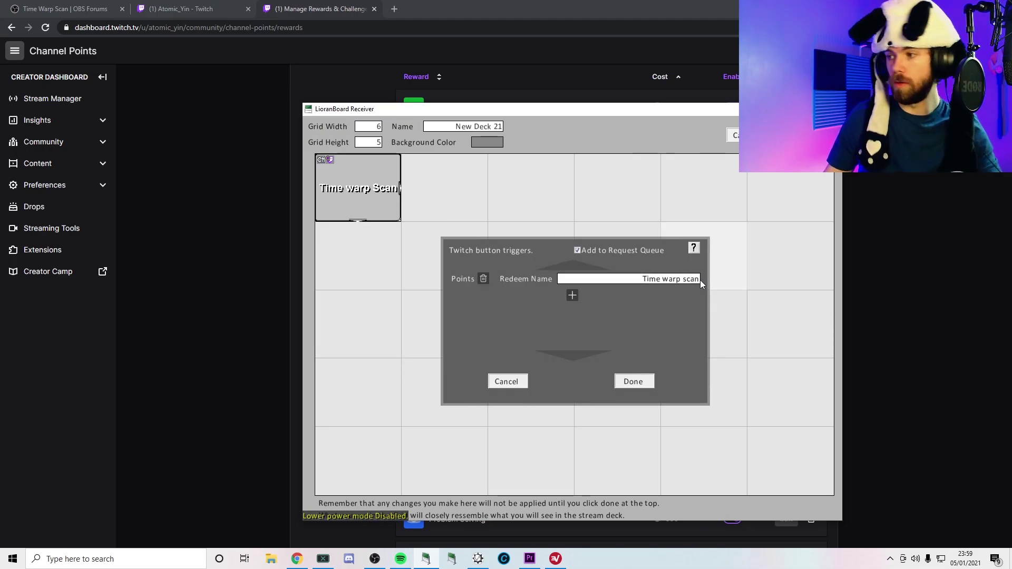
pyautogui.write('1')
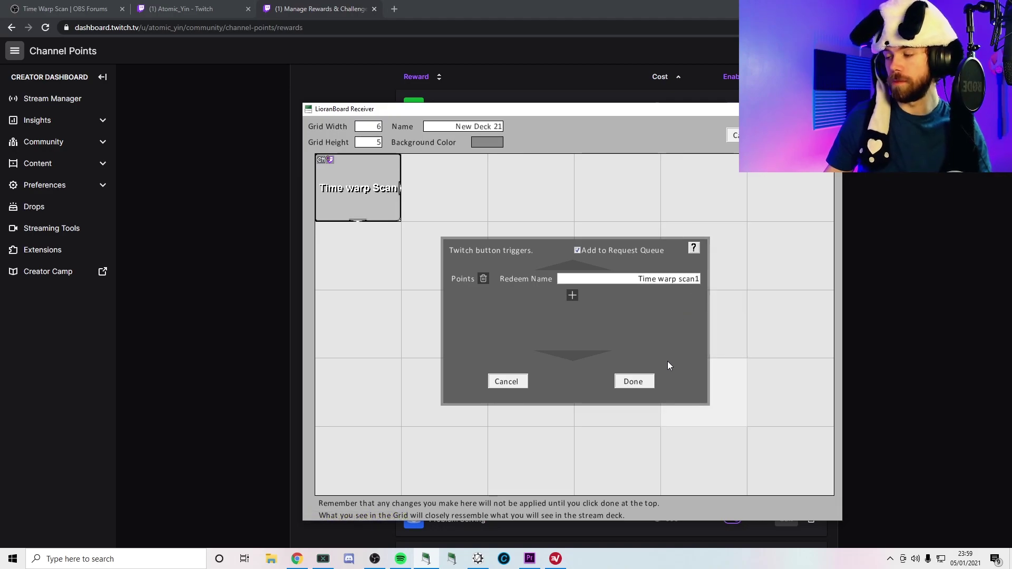
pyautogui.click(642, 383)
pyautogui.click(804, 135)
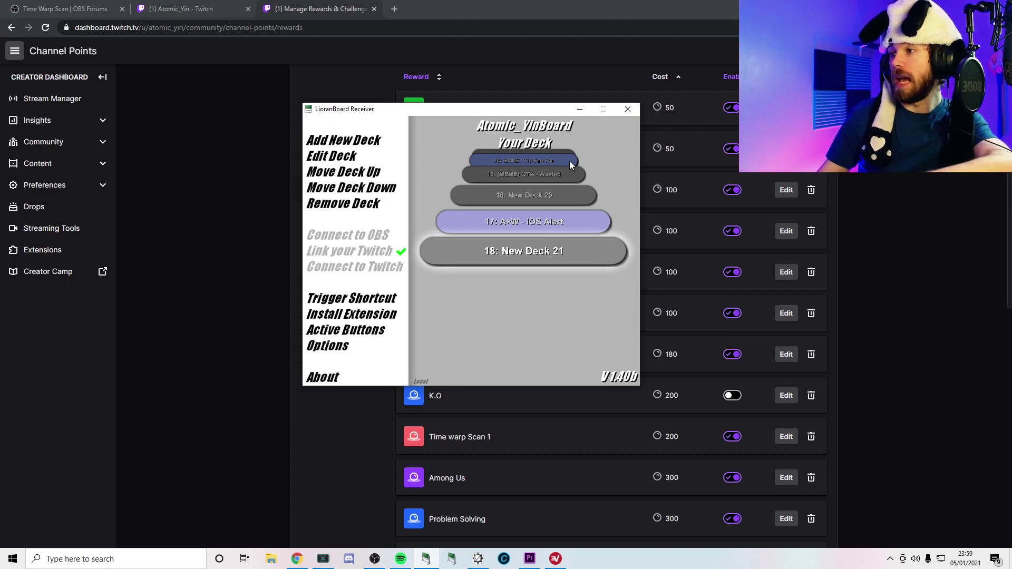
# Step: Minimise LioranBoard Receiver and, in OBS, enlarge the Webcam source until it fills most of the My Camera scene canvas
pyautogui.click(580, 109)
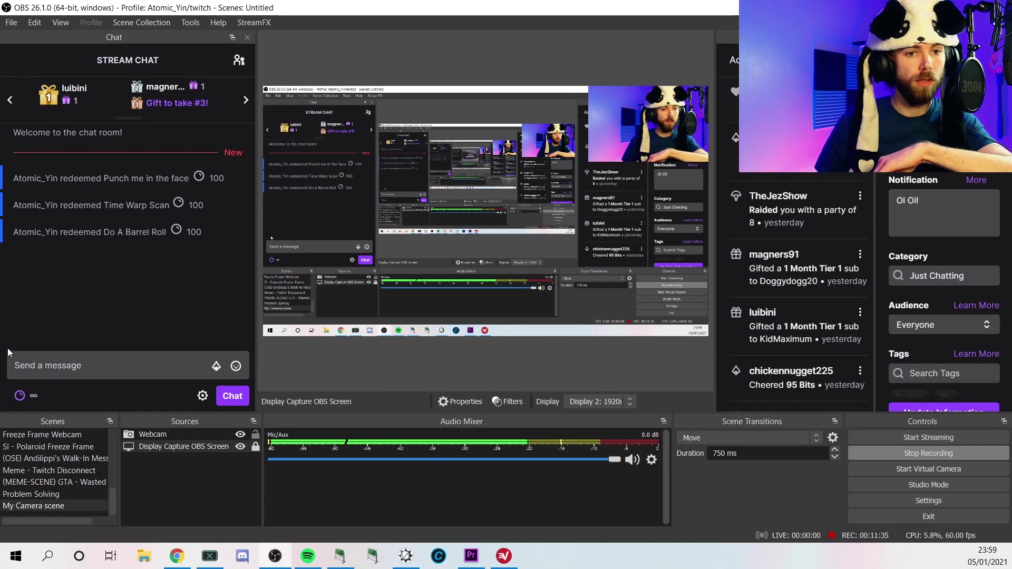
pyautogui.click(660, 132)
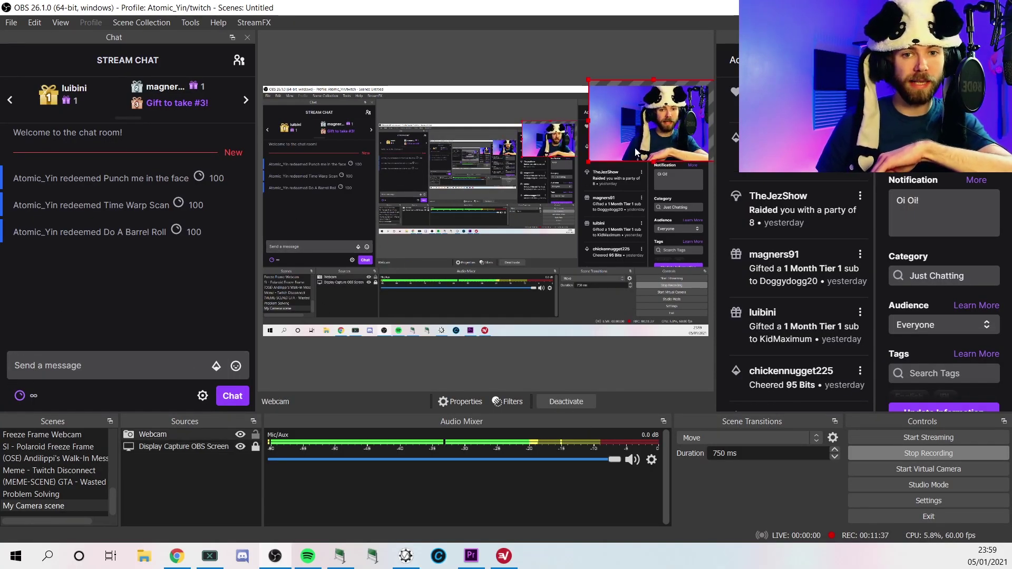
pyautogui.moveTo(589, 162); pyautogui.dragTo(375, 292)
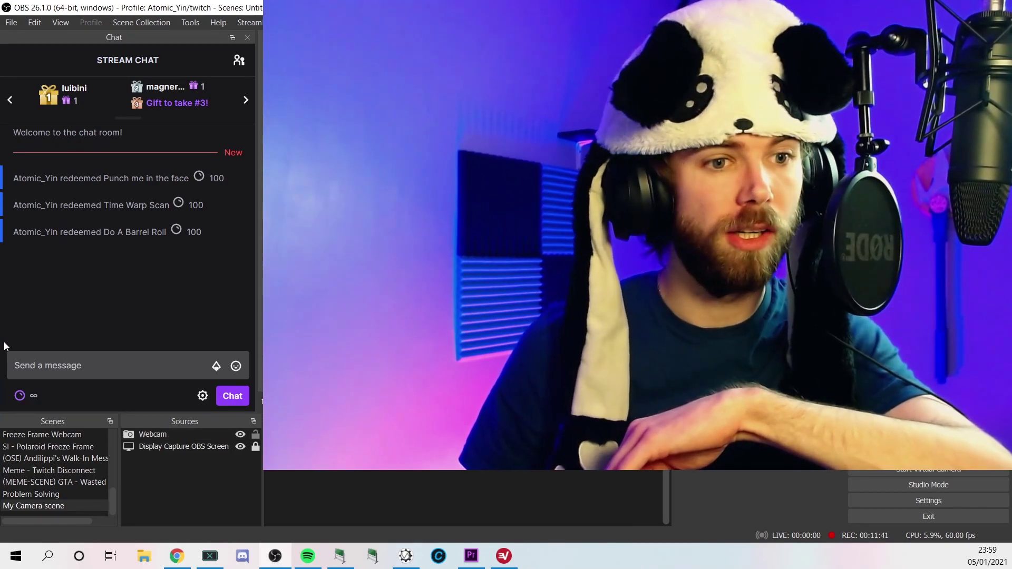
# Step: Redeem the 200-point "Time warp Scan 1" reward from the channel's rewards in the stream chat
pyautogui.click(20, 395)
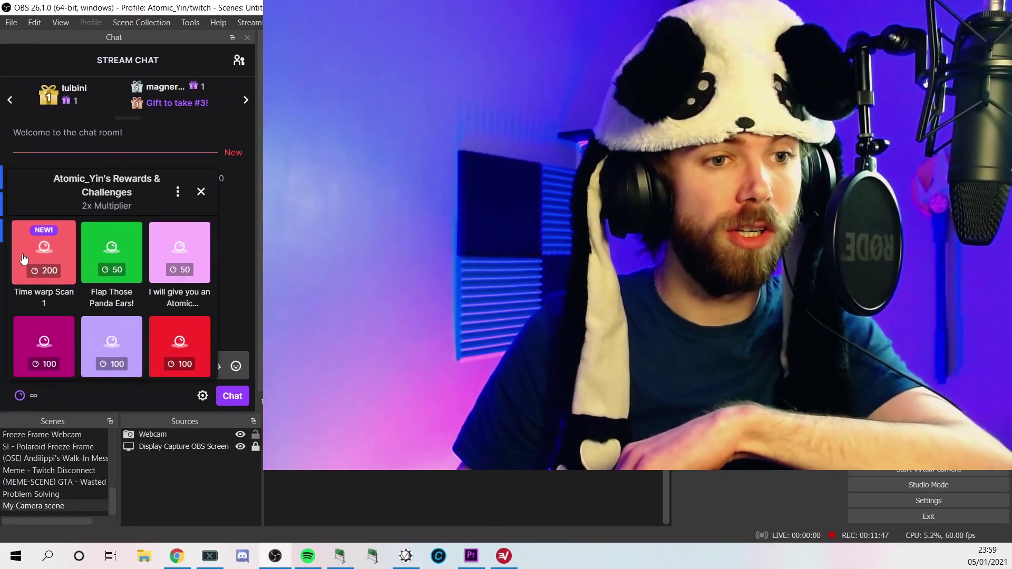
pyautogui.click(46, 259)
pyautogui.click(112, 354)
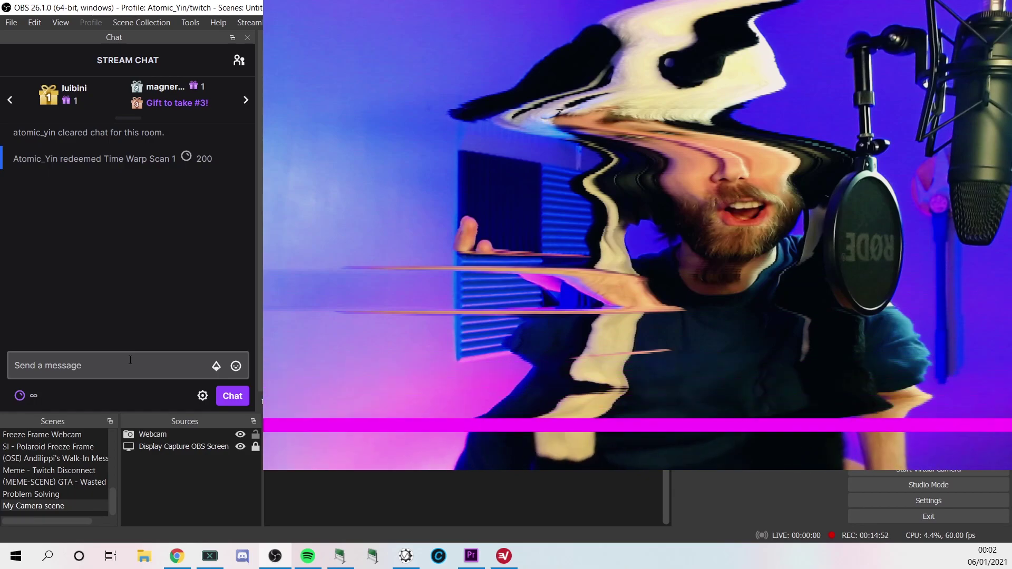
# Step: Switch the active scene from My Camera scene to Youtube scene
pyautogui.scroll(5, 24, 457)
pyautogui.click(28, 458)
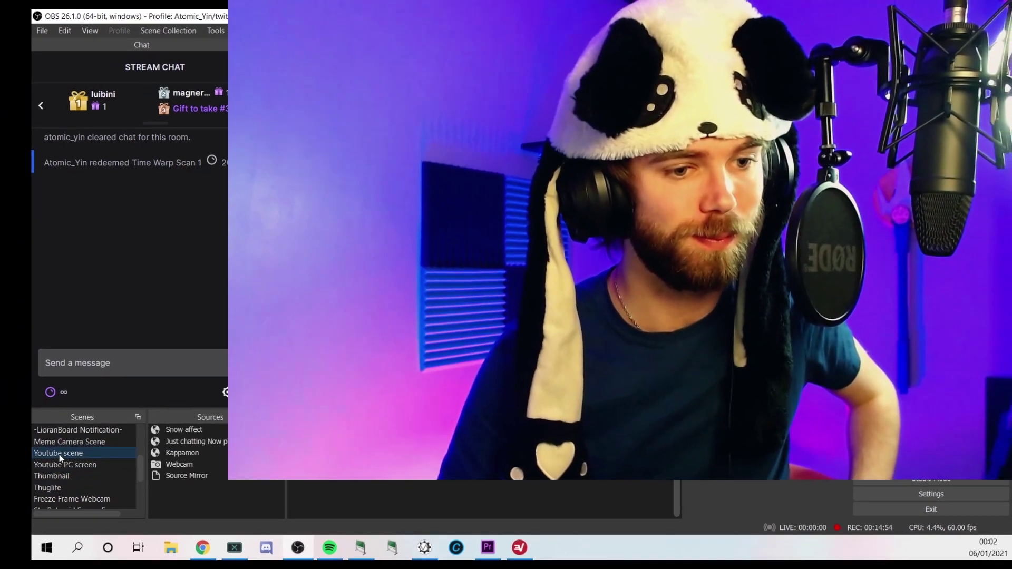